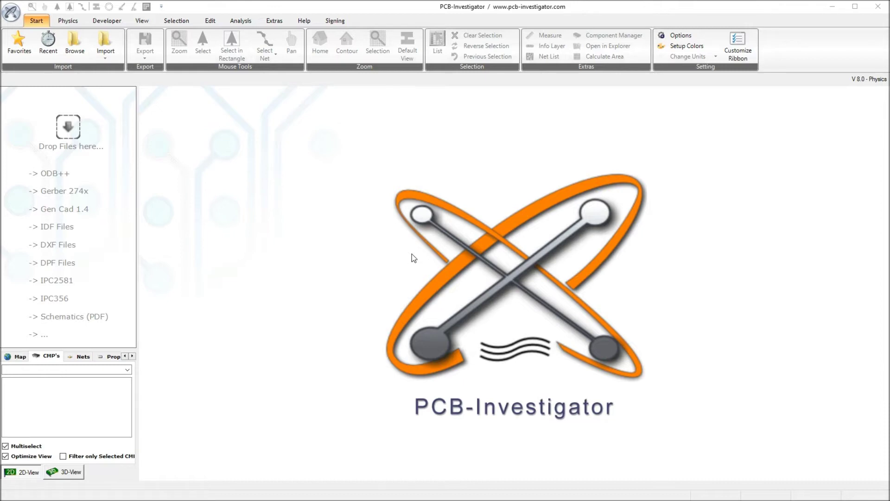
# - Open the physicstutorial project from the favorites and show its top layer
pyautogui.click(19, 44)
pyautogui.click(365, 201)
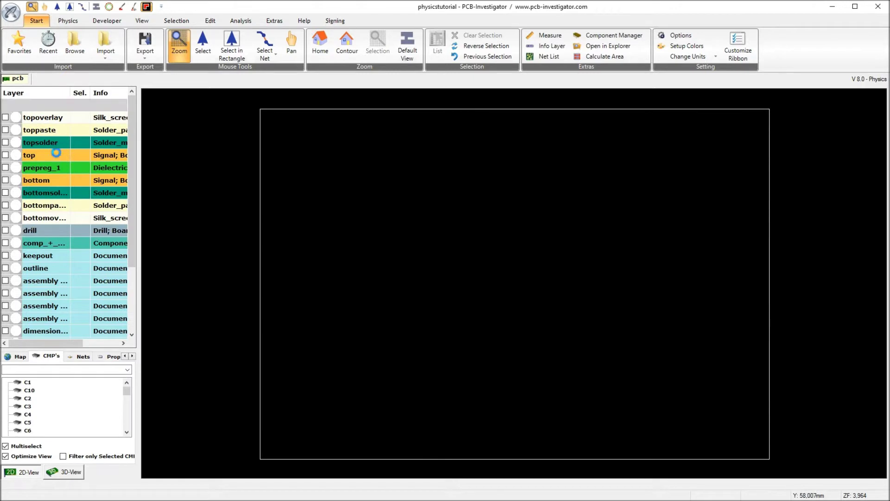
pyautogui.click(60, 155)
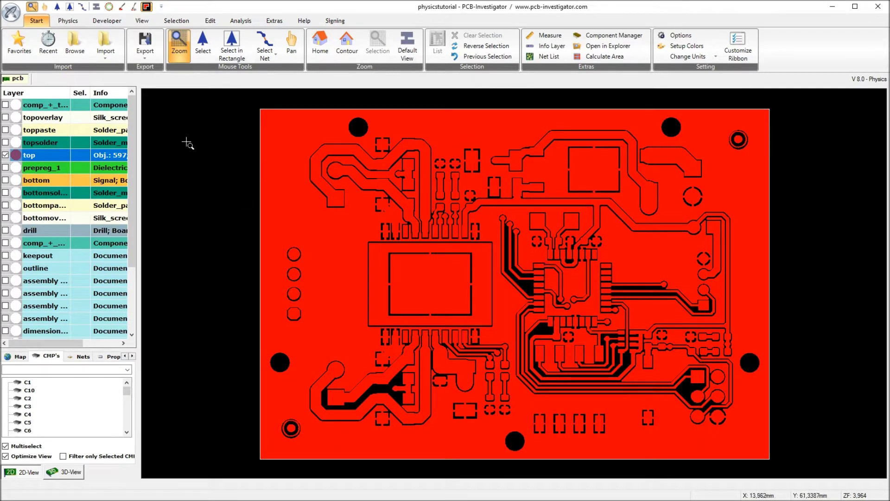
# - Load the Tutorial1 simulation result and apply the temperature overlay to all layers
pyautogui.click(68, 20)
pyautogui.click(52, 47)
pyautogui.moveTo(207, 63); pyautogui.dragTo(314, 136)
pyautogui.click(343, 154)
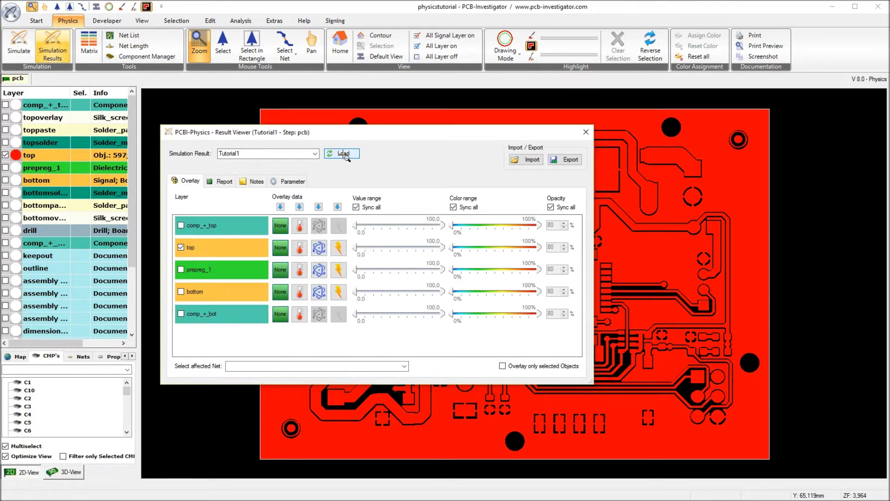
pyautogui.click(299, 206)
pyautogui.moveTo(329, 133); pyautogui.dragTo(226, 327)
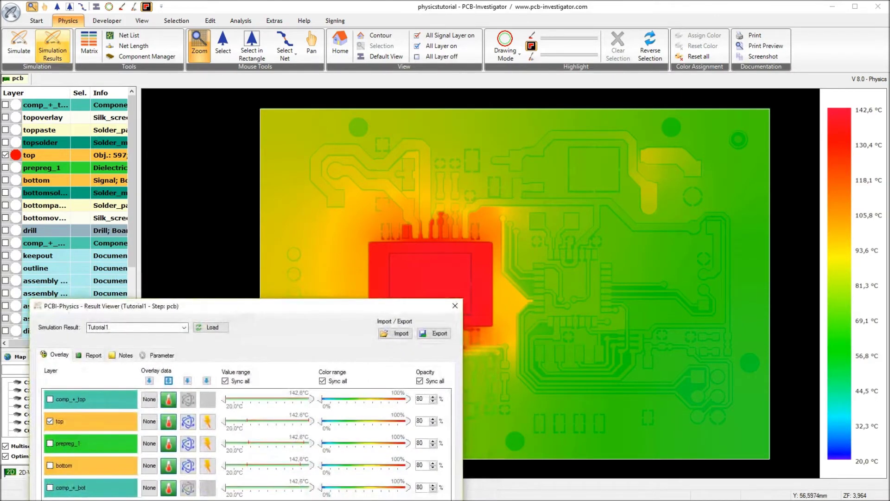
pyautogui.click(866, 463)
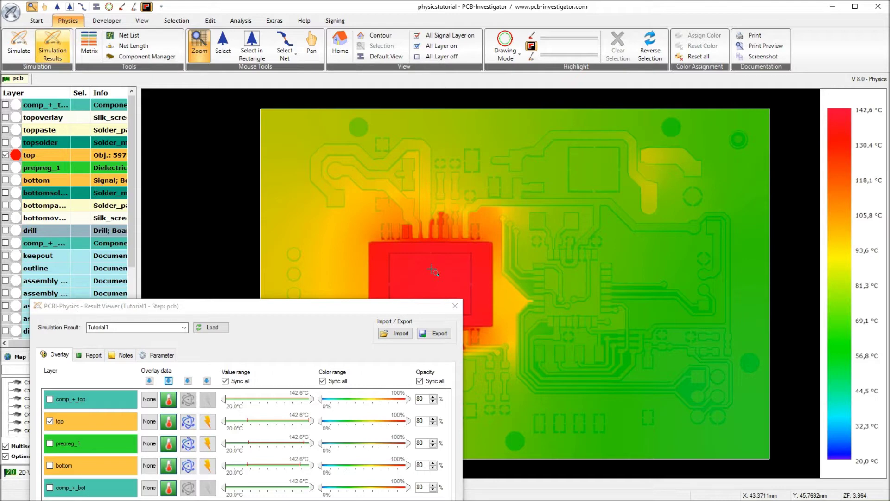
# - Generate the notes for the simulation's current and power definitions, keeping the result window clear of the hot component
pyautogui.moveTo(274, 307); pyautogui.dragTo(261, 242)
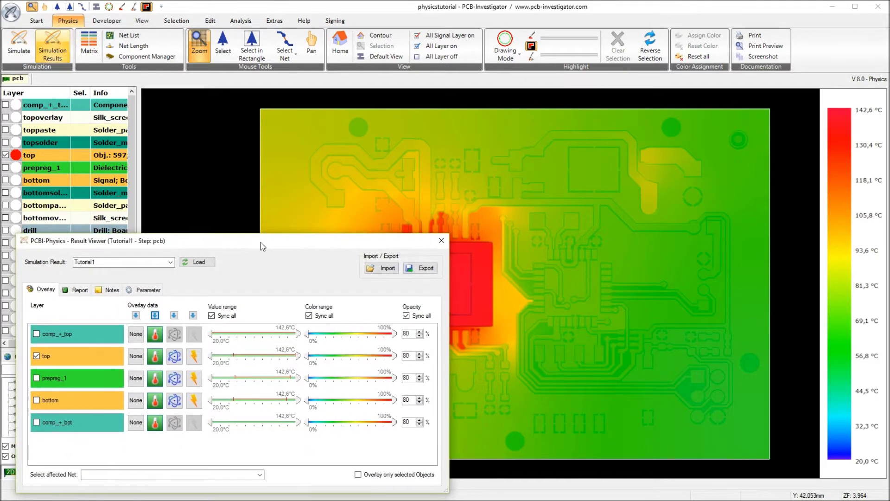
pyautogui.click(108, 289)
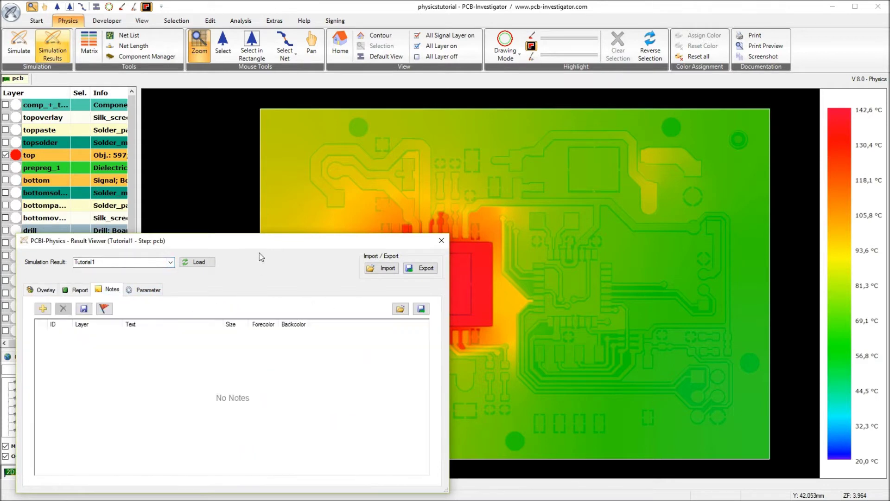
pyautogui.moveTo(262, 241); pyautogui.dragTo(762, 261)
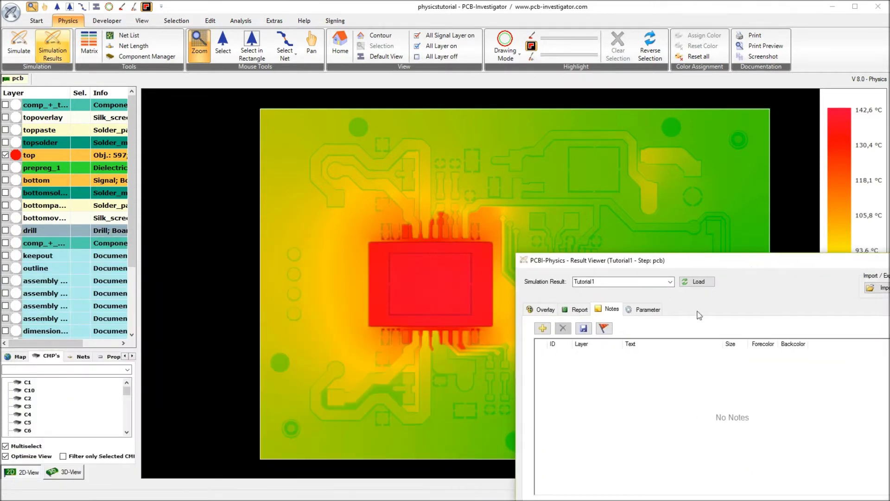
pyautogui.click(603, 329)
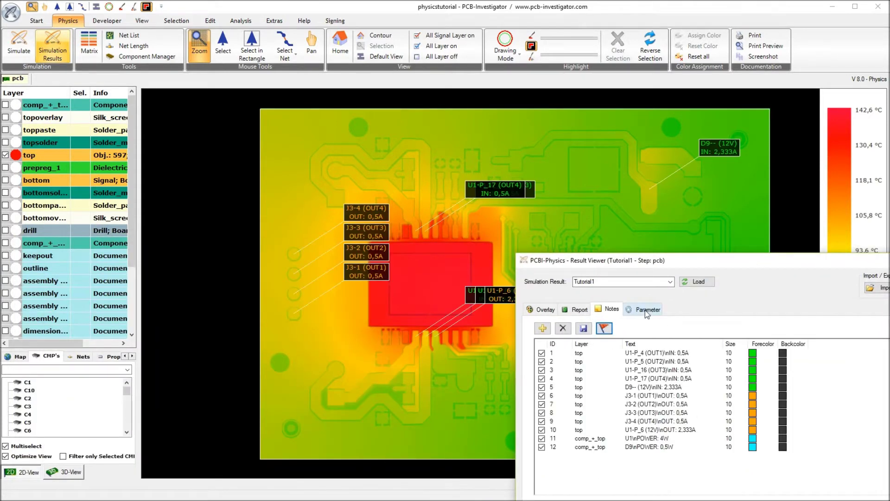
pyautogui.moveTo(648, 263); pyautogui.dragTo(767, 276)
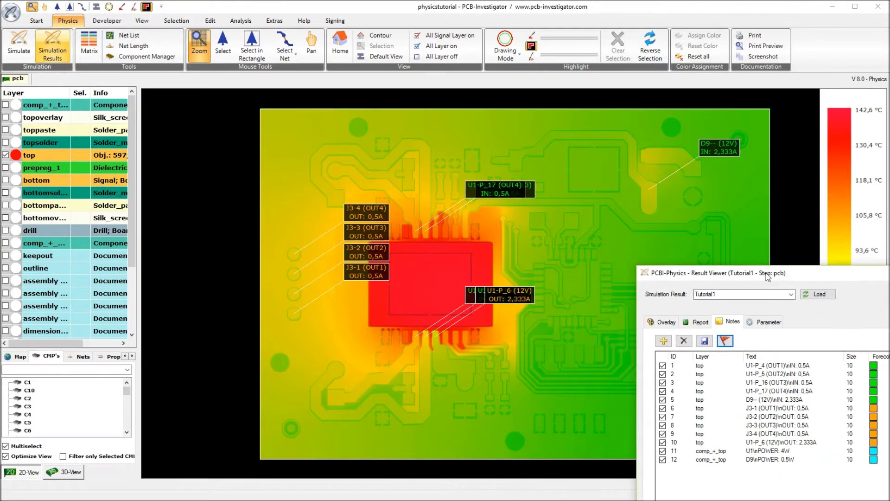
# - Spread out the four J3 output notes, with J3-4 and J3-3 above the connector pins and J3-2 and J3-1 below
pyautogui.moveTo(359, 210); pyautogui.dragTo(274, 202)
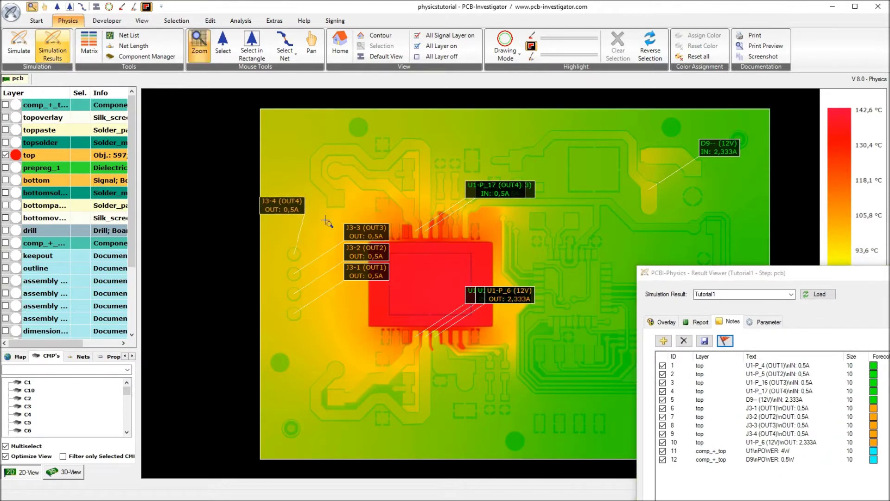
pyautogui.moveTo(359, 233); pyautogui.dragTo(323, 237)
pyautogui.moveTo(365, 258); pyautogui.dragTo(287, 310)
pyautogui.moveTo(286, 363); pyautogui.dragTo(338, 354)
pyautogui.moveTo(354, 280); pyautogui.dragTo(275, 377)
pyautogui.press('Escape')
pyautogui.moveTo(311, 230); pyautogui.dragTo(326, 233)
# - Separate the U1 pin notes, placing U1-P_17 and U1-P_16 above the chip and U1-P_4, U1-P_5 and U1-P_6 below it
pyautogui.moveTo(495, 194); pyautogui.dragTo(393, 174)
pyautogui.moveTo(495, 190); pyautogui.dragTo(338, 139)
pyautogui.moveTo(423, 176); pyautogui.dragTo(438, 165)
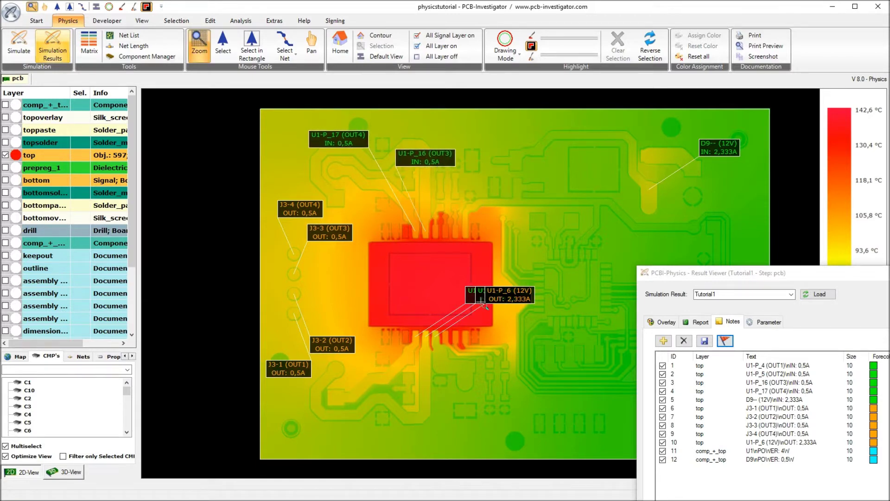
pyautogui.moveTo(469, 296); pyautogui.dragTo(365, 416)
pyautogui.moveTo(474, 307); pyautogui.dragTo(476, 412)
pyautogui.moveTo(502, 299); pyautogui.dragTo(559, 416)
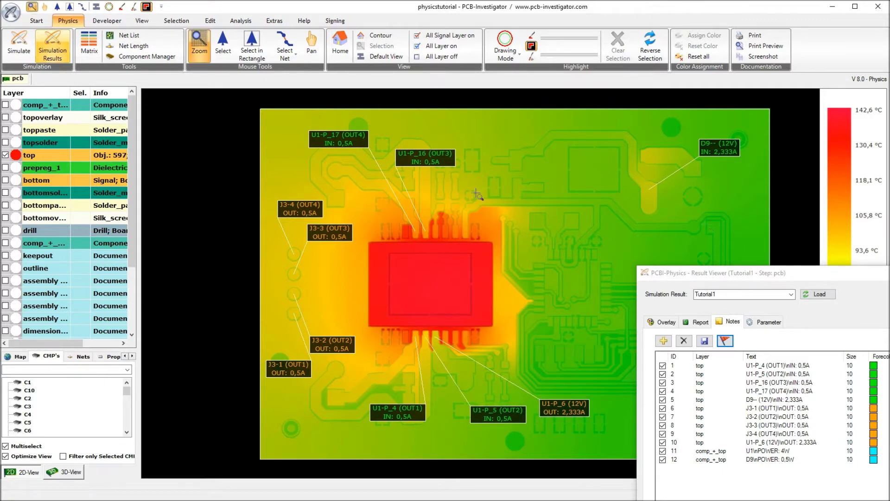
# - Show only the comp_+_top layer and reposition the U1 and D9 power notes beside their components
pyautogui.click(42, 154)
pyautogui.click(46, 105)
pyautogui.moveTo(494, 240); pyautogui.dragTo(324, 229)
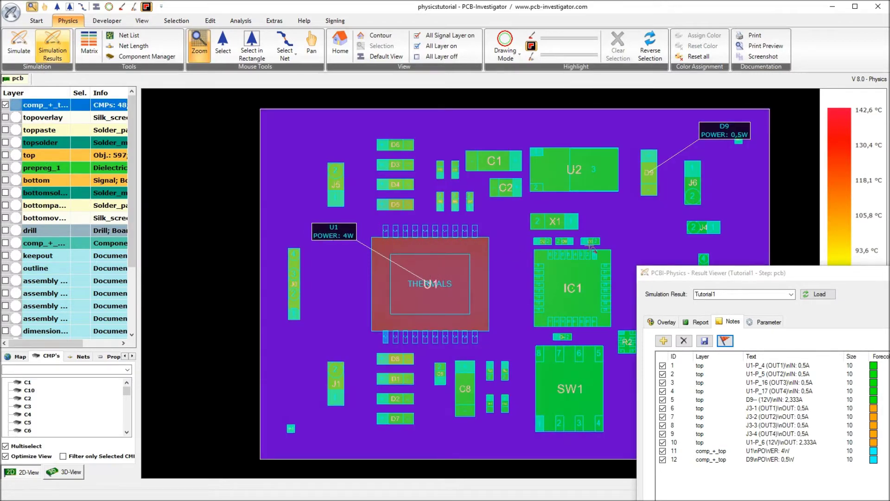
pyautogui.moveTo(714, 144); pyautogui.dragTo(705, 151)
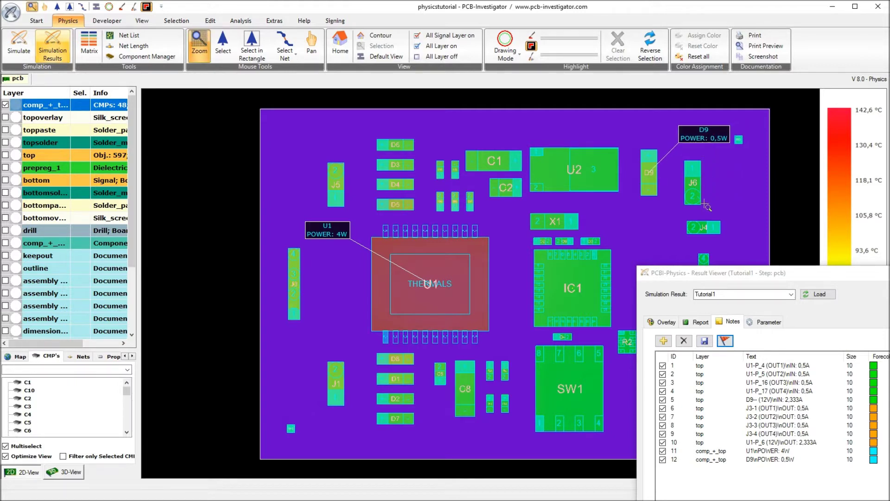
# - Add temperature notes on components U1 and D9, and place the D9 temperature note below the part, apart from its power note
pyautogui.click(664, 340)
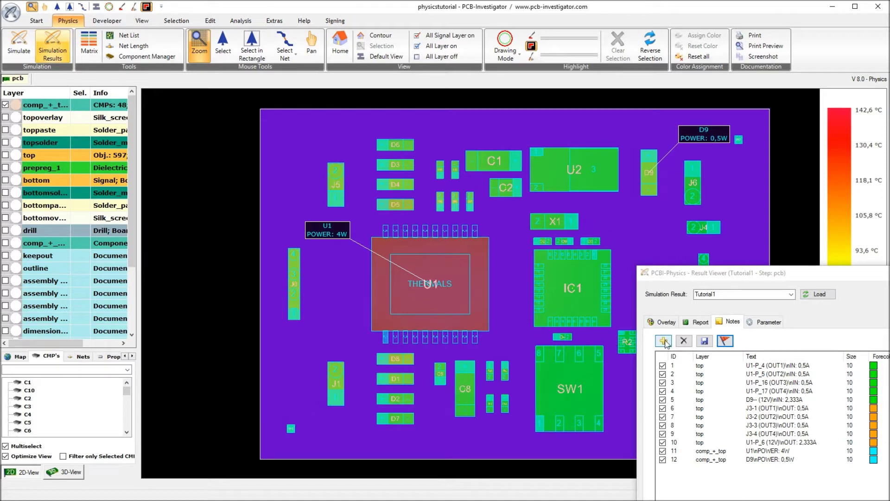
pyautogui.click(444, 295)
pyautogui.click(663, 341)
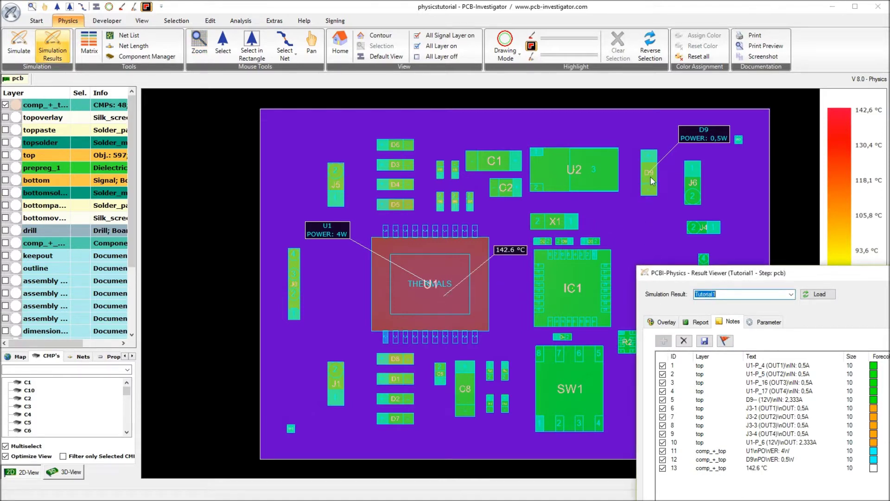
pyautogui.click(650, 176)
pyautogui.moveTo(714, 132); pyautogui.dragTo(649, 229)
pyautogui.moveTo(709, 207); pyautogui.dragTo(706, 132)
pyautogui.press('z')
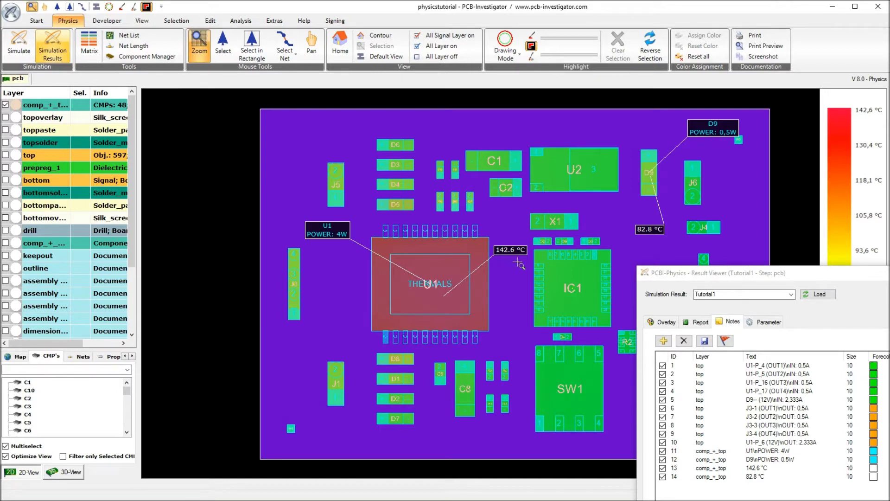
# - Display the top layer's temperature overlay and add a temperature note at the center of U1's copper area
pyautogui.click(666, 322)
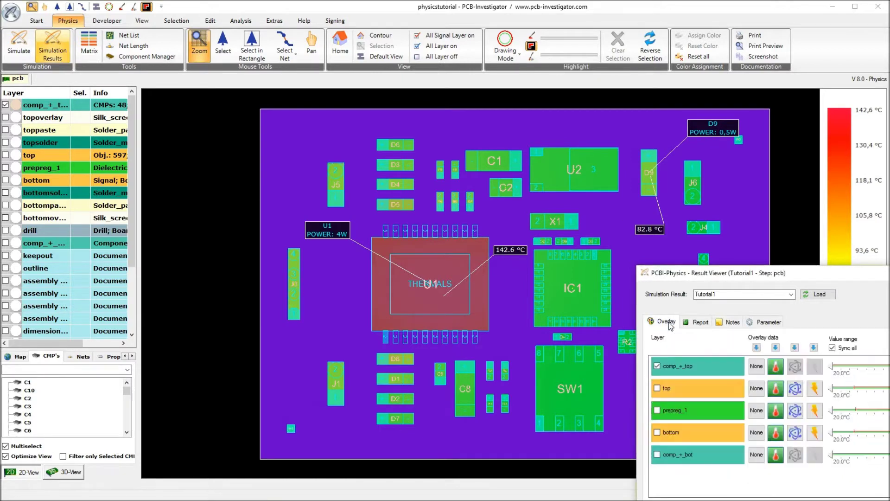
pyautogui.click(681, 390)
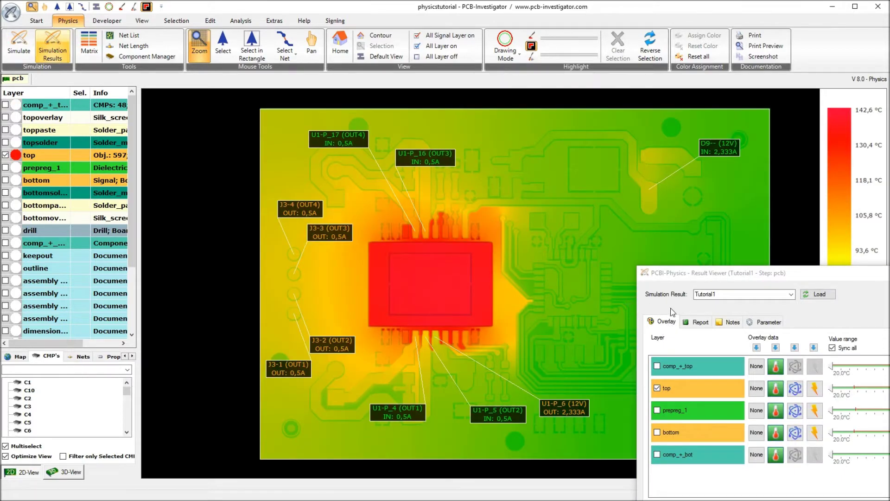
pyautogui.click(727, 321)
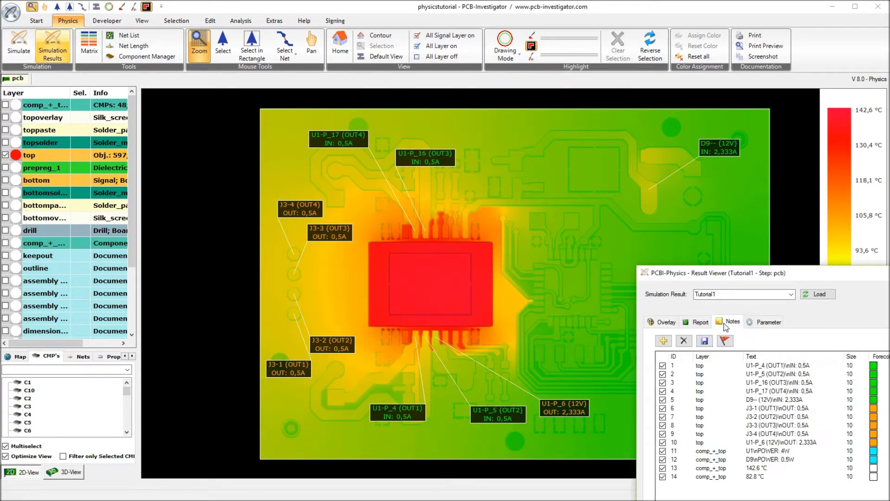
pyautogui.click(428, 284)
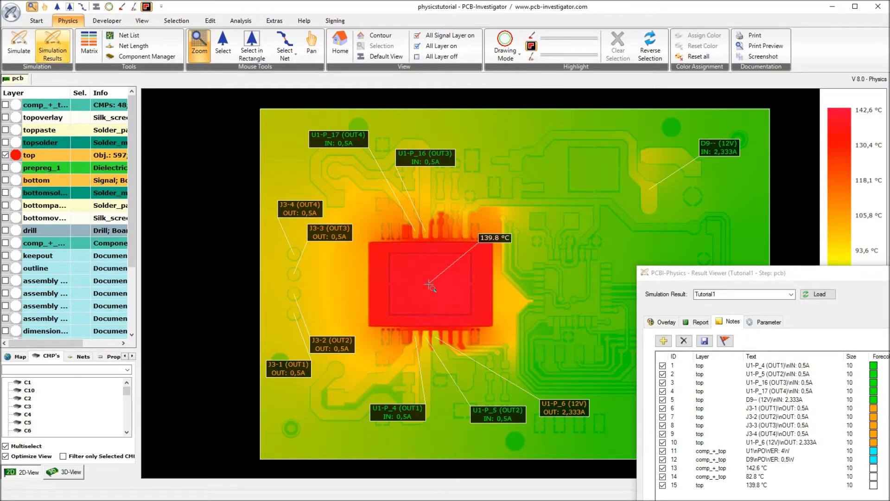
# - Add two temperature notes on the board area left of U1 and one near U1's lower right corner
pyautogui.click(664, 341)
pyautogui.click(359, 285)
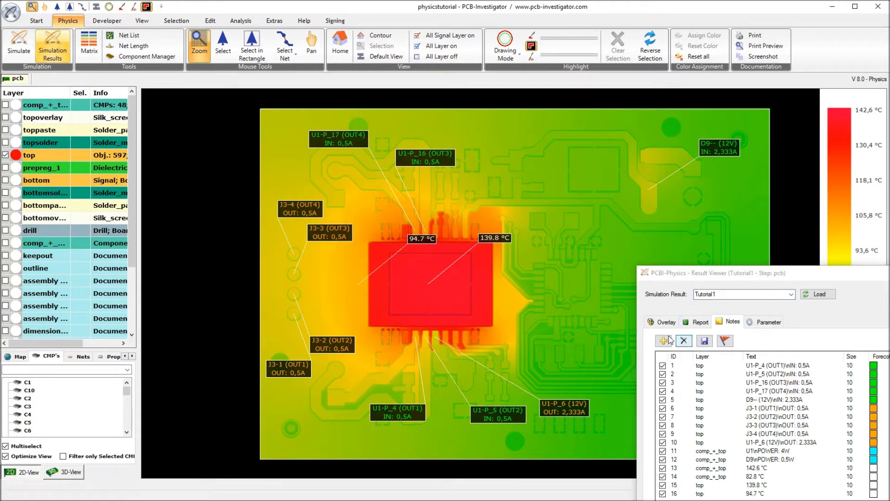
pyautogui.click(319, 281)
pyautogui.click(663, 341)
pyautogui.click(489, 335)
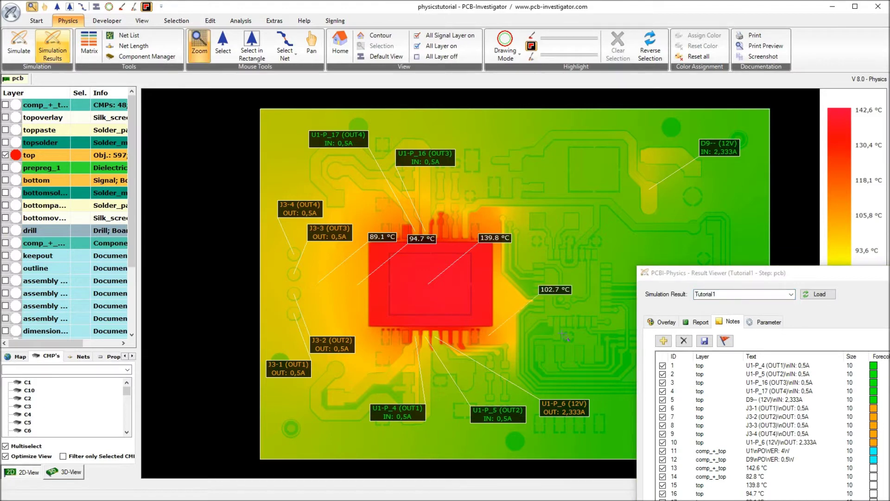
# - Add temperature notes on the D9 12V trace, the lower right trace area and the board's lower left corner
pyautogui.click(663, 341)
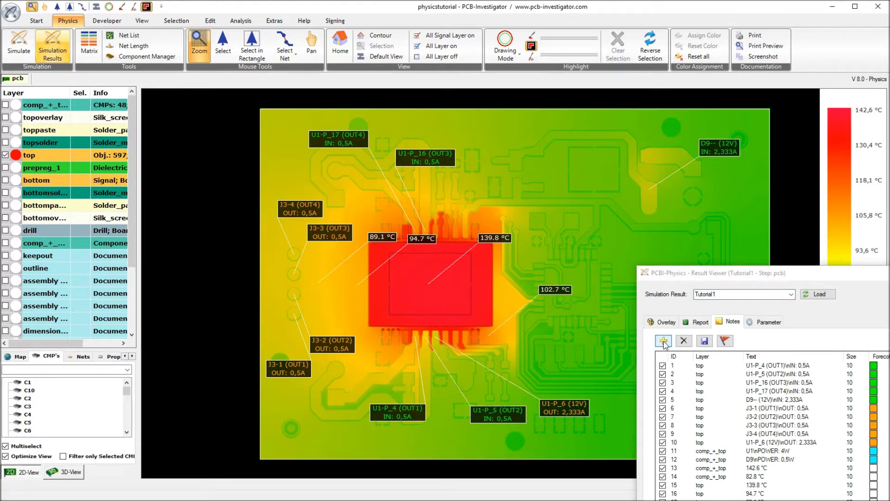
pyautogui.click(648, 207)
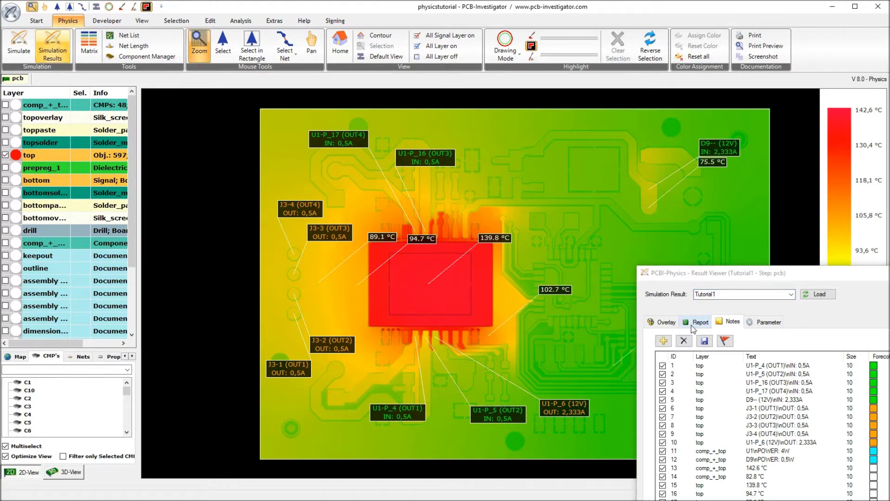
pyautogui.click(663, 341)
pyautogui.click(304, 437)
# - Rearrange the temperature notes around U1 so they sit beside the chip without covering it or the other notes
pyautogui.click(342, 309)
pyautogui.click(421, 241)
pyautogui.moveTo(404, 253); pyautogui.dragTo(385, 273)
pyautogui.moveTo(504, 294); pyautogui.dragTo(491, 245)
pyautogui.click(513, 254)
pyautogui.scroll(-2, 509, 269)
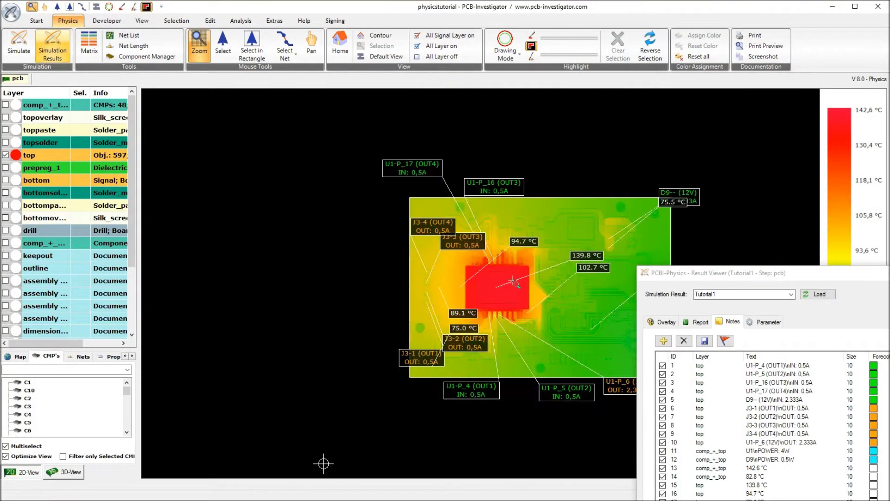
pyautogui.scroll(2, 515, 284)
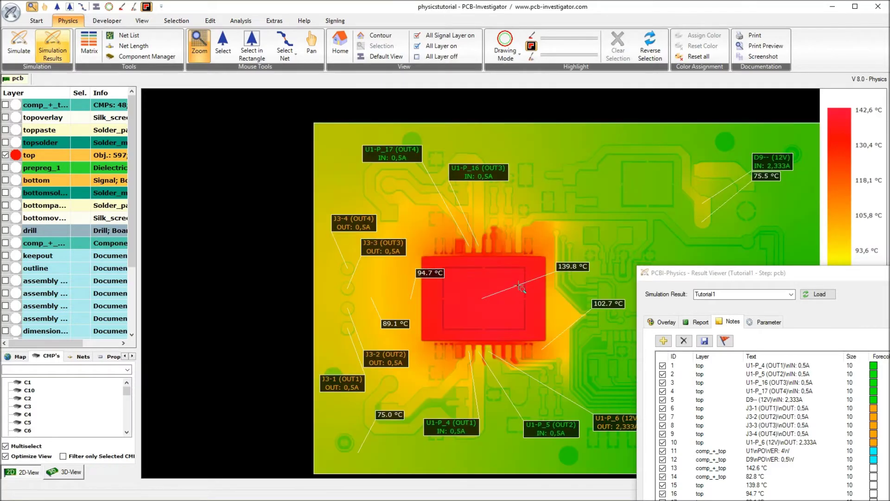
pyautogui.moveTo(536, 292); pyautogui.dragTo(491, 251)
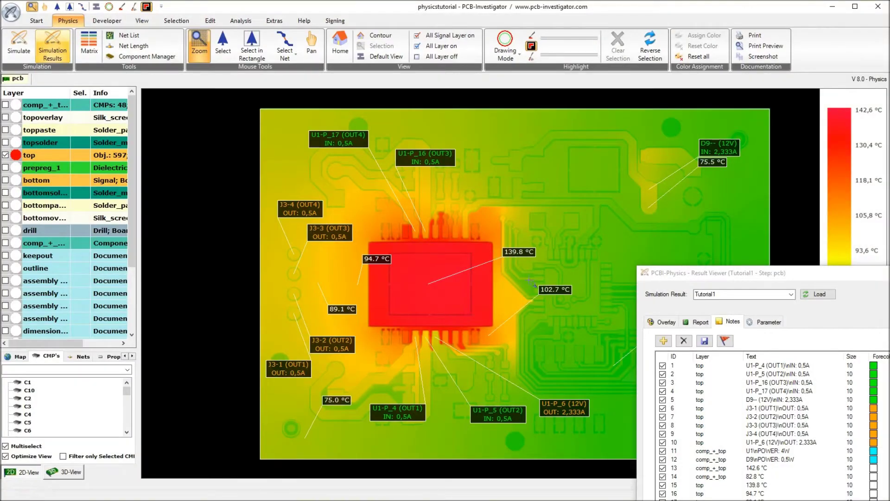
pyautogui.moveTo(546, 291); pyautogui.dragTo(530, 313)
# - Move the D9 trace and lower right temperature notes into clear spots, and add a temperature note at the left board edge
pyautogui.moveTo(704, 163); pyautogui.dragTo(691, 197)
pyautogui.moveTo(717, 274); pyautogui.dragTo(790, 204)
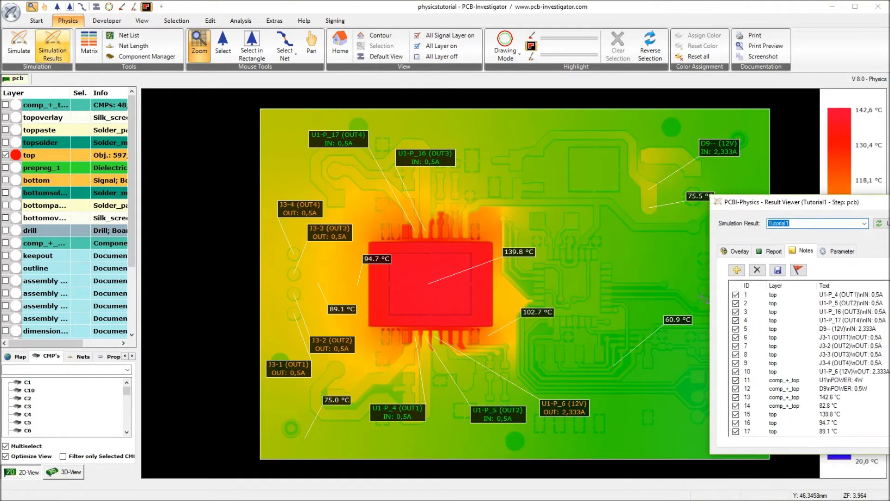
pyautogui.moveTo(678, 319); pyautogui.dragTo(667, 356)
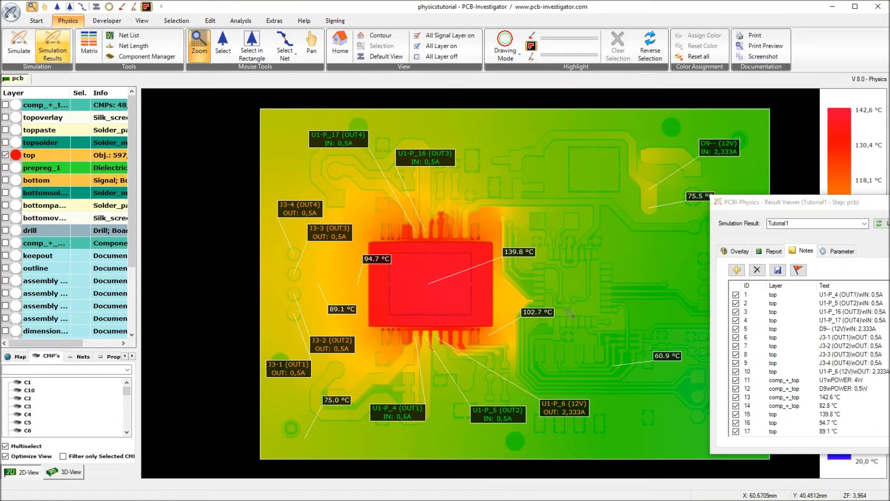
pyautogui.click(274, 285)
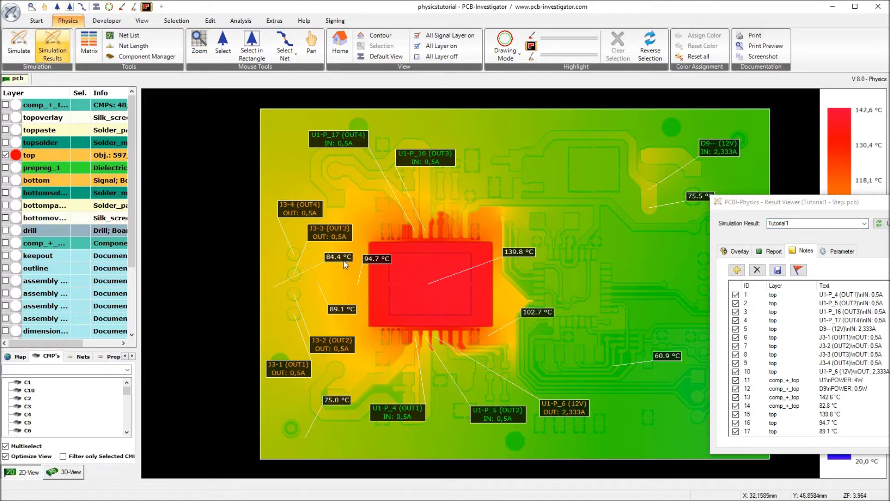
# - Display the bottom layer's temperature overlay and add a temperature note at the middle of the large rectangular copper area
pyautogui.click(736, 252)
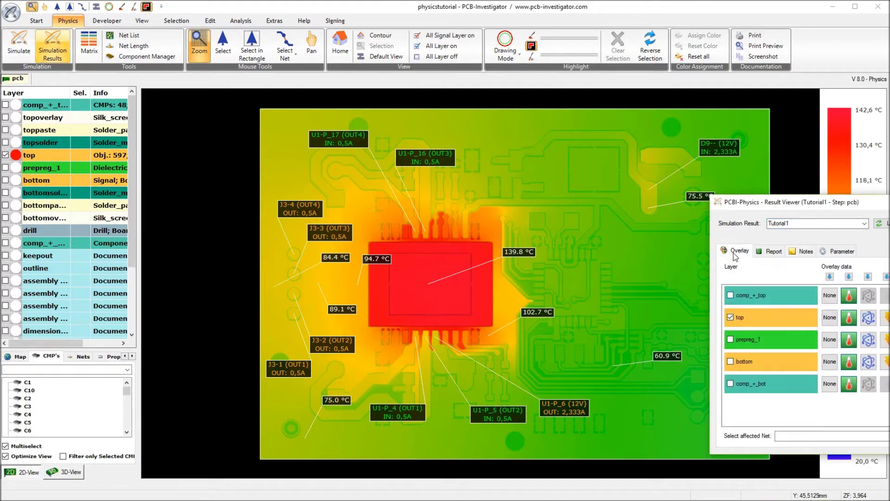
pyautogui.click(760, 362)
pyautogui.click(802, 251)
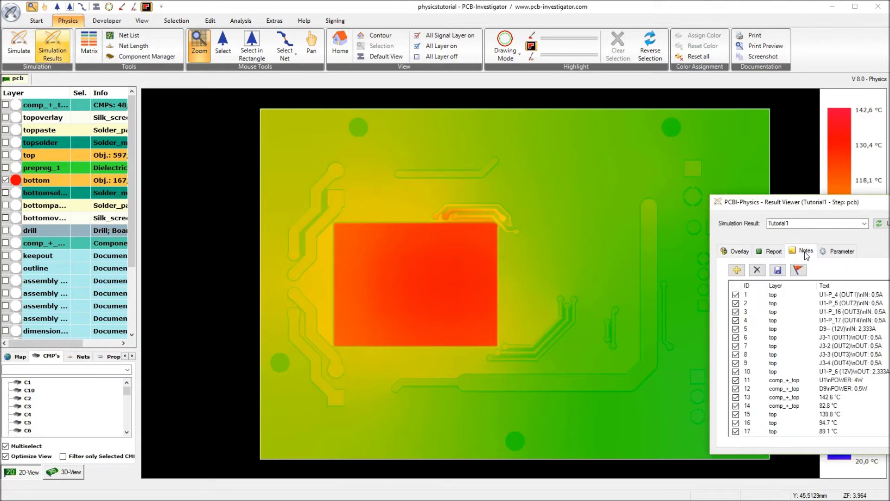
pyautogui.click(423, 289)
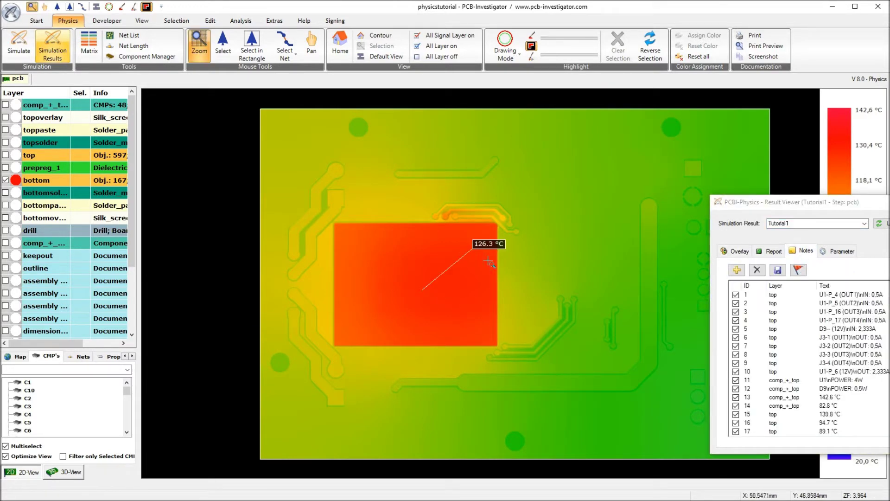
# - Add temperature notes on the bottom layer near the upper right hole, the middle right area and below the wide lower right trace
pyautogui.click(737, 269)
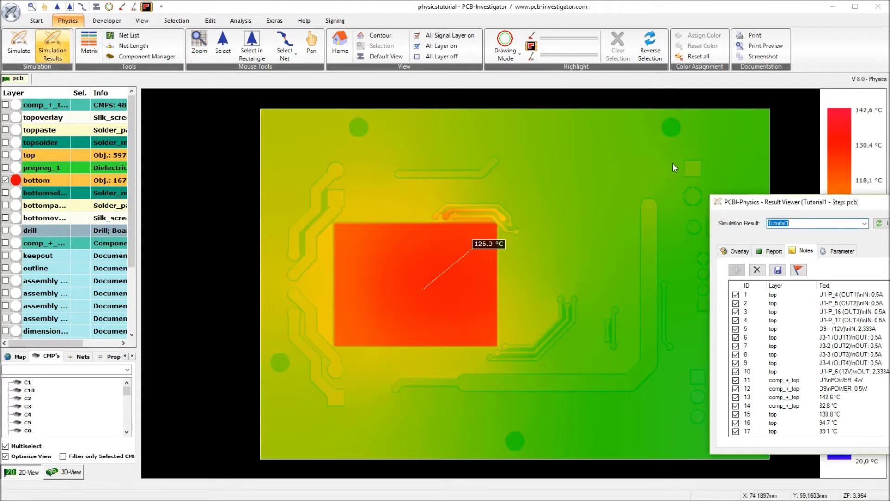
pyautogui.click(671, 163)
pyautogui.click(736, 270)
pyautogui.click(611, 280)
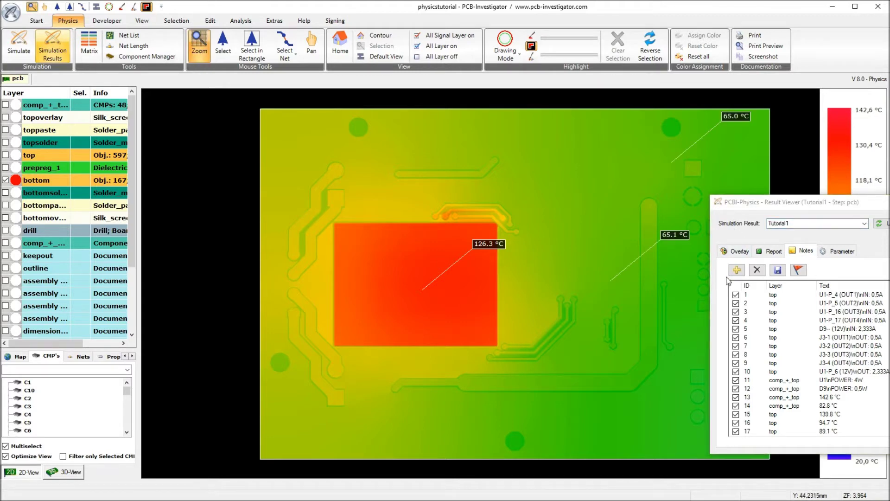
pyautogui.click(737, 270)
pyautogui.click(620, 404)
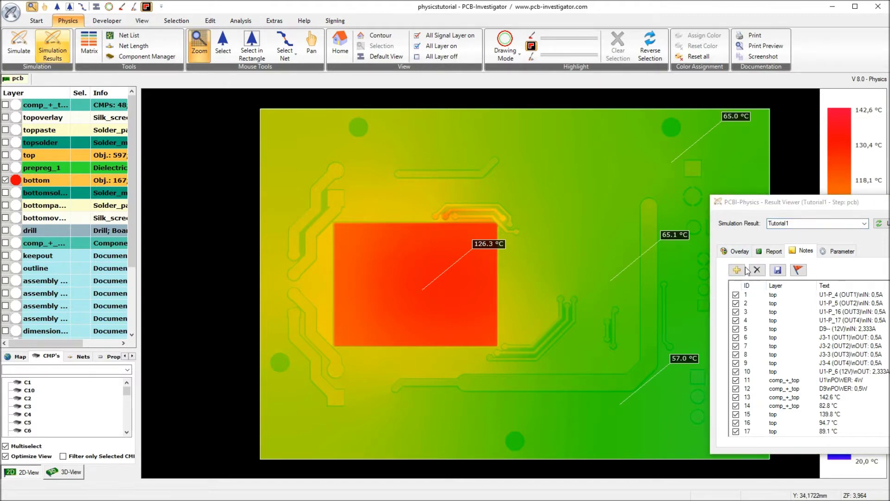
# - Add temperature notes at the lower left pad and upper left traces, placing the lower left label below its pad
pyautogui.click(335, 393)
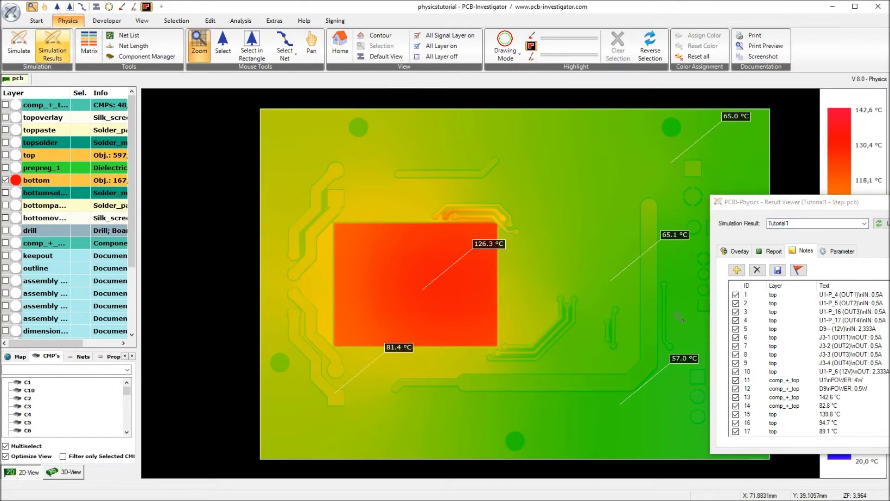
pyautogui.moveTo(398, 347); pyautogui.dragTo(376, 432)
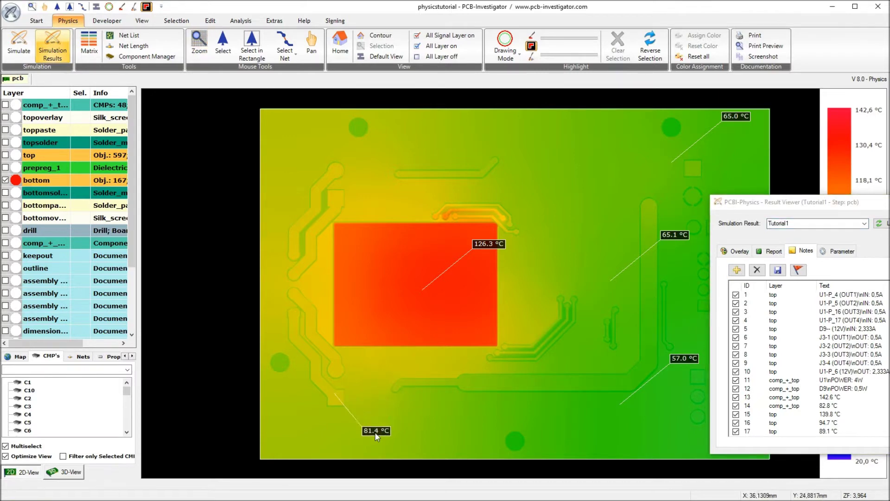
pyautogui.click(318, 205)
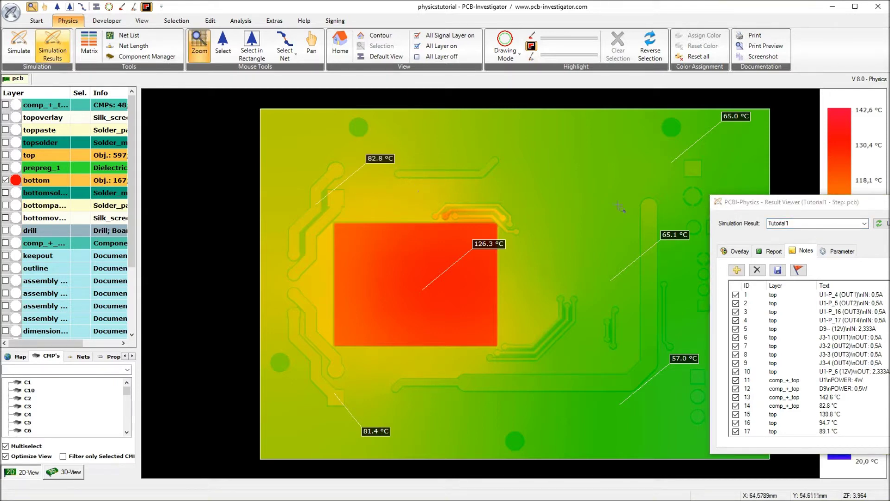
# - Export the simulation notes to SimulationNotes.xml in the D:\Simulation folder
pyautogui.click(772, 204)
pyautogui.moveTo(772, 204); pyautogui.dragTo(314, 205)
pyautogui.click(657, 272)
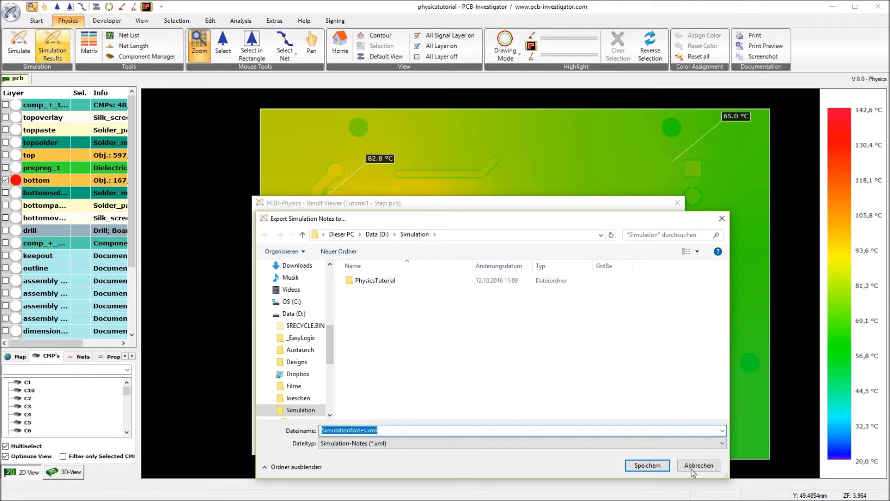
pyautogui.click(648, 465)
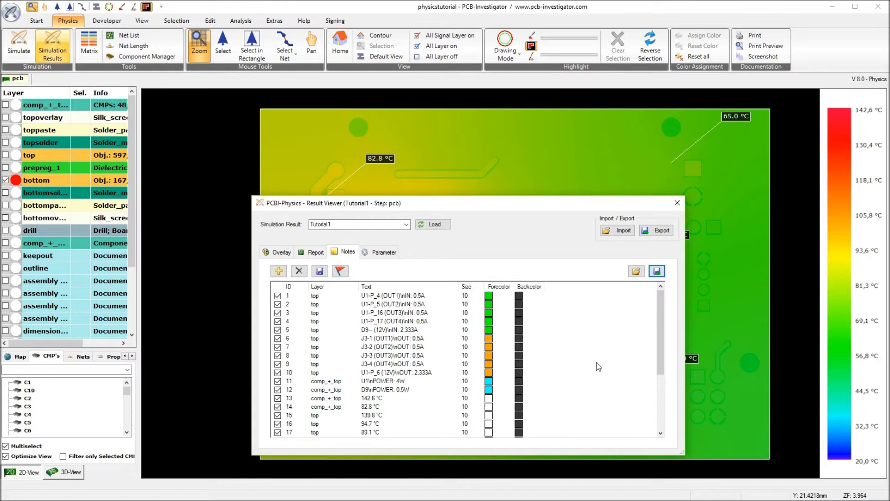
# - Return to the overlay settings and display the comp_+_top, top and bottom layers together
pyautogui.moveTo(437, 209); pyautogui.dragTo(655, 219)
pyautogui.click(497, 261)
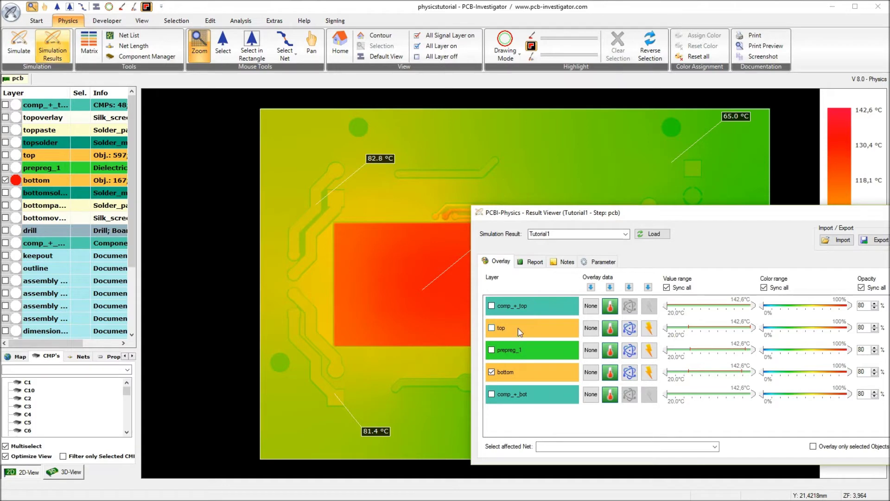
pyautogui.moveTo(837, 241); pyautogui.dragTo(837, 242)
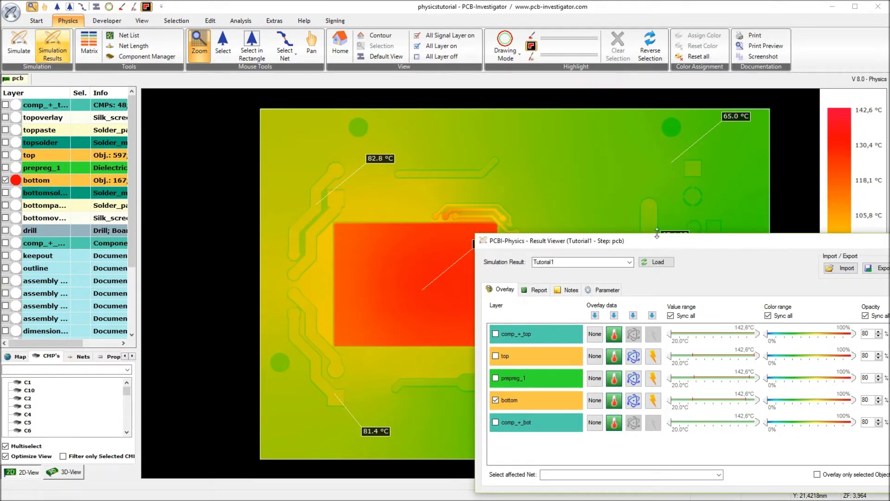
pyautogui.click(33, 106)
pyautogui.click(30, 154)
pyautogui.click(38, 180)
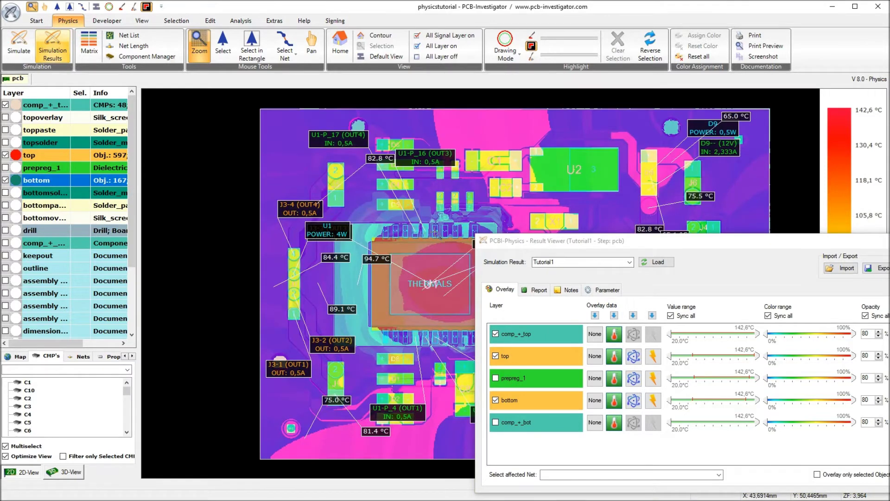
# - Print the annotated layers with Microsoft Print to PDF as Tutorial1, using one colored page per layer with PCB contour and layer legend
pyautogui.click(755, 37)
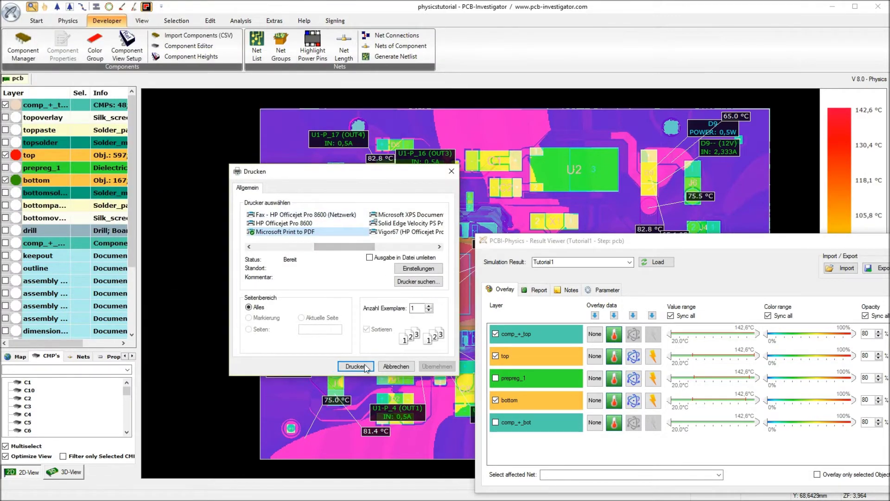
pyautogui.click(355, 367)
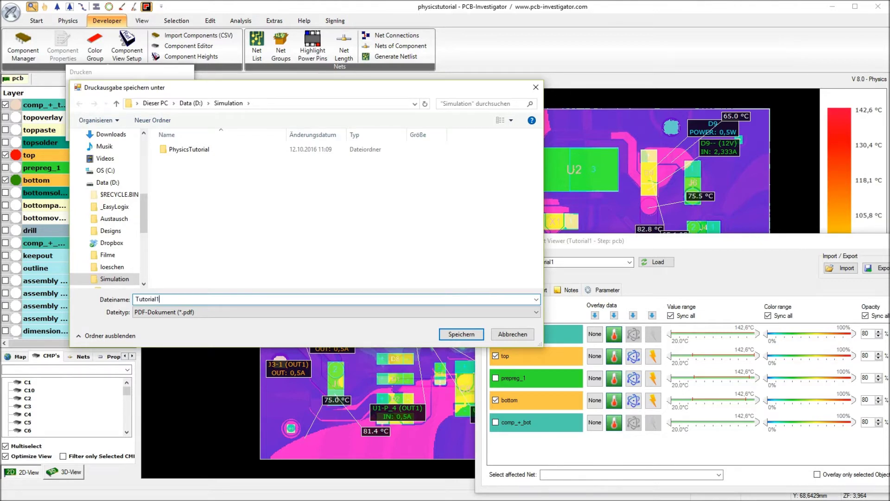
pyautogui.click(460, 333)
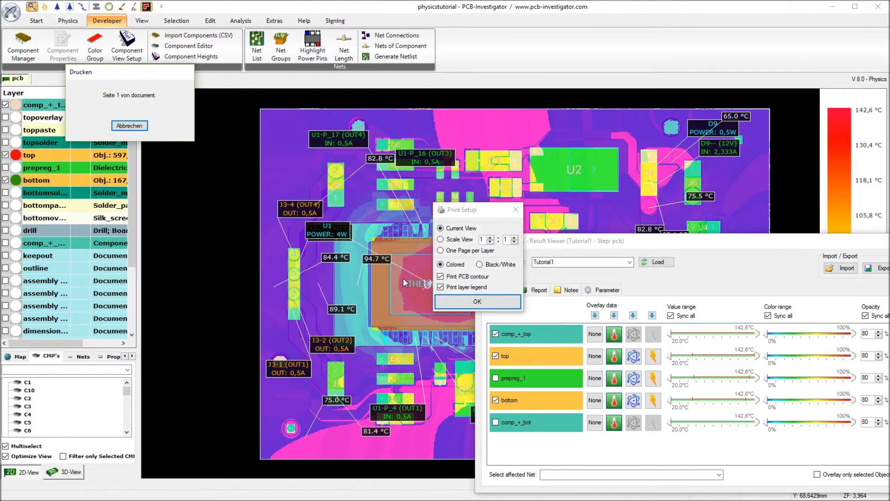
pyautogui.click(470, 305)
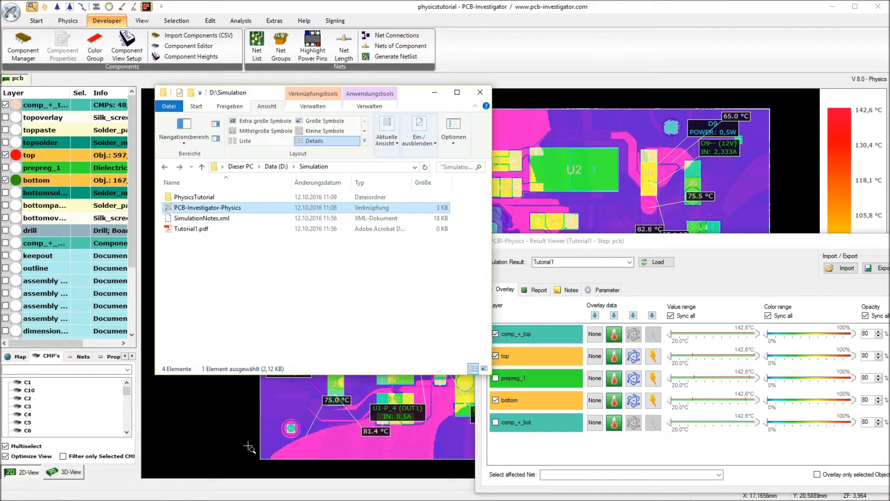
# - Open Tutorial1.pdf from D:\Simulation in Adobe Acrobat Reader, review its layer pages, and close the reader and the folder
pyautogui.doubleClick(191, 228)
pyautogui.moveTo(240, 15); pyautogui.dragTo(419, 172)
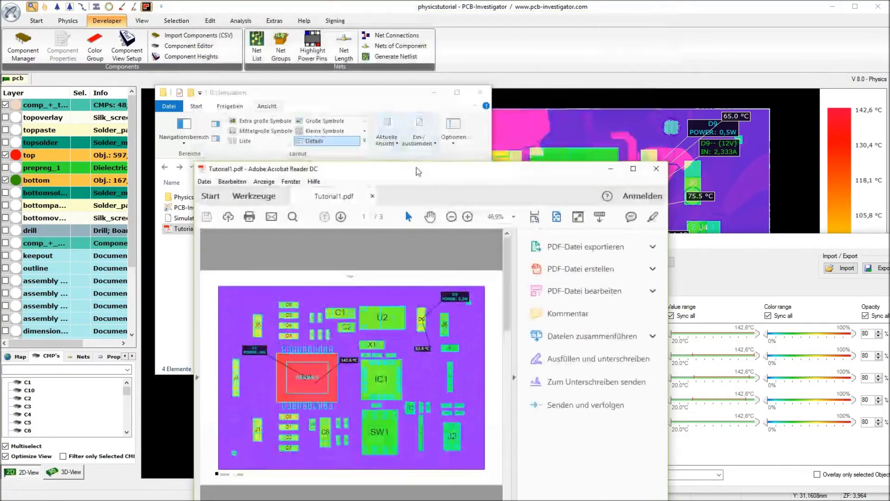
pyautogui.doubleClick(419, 172)
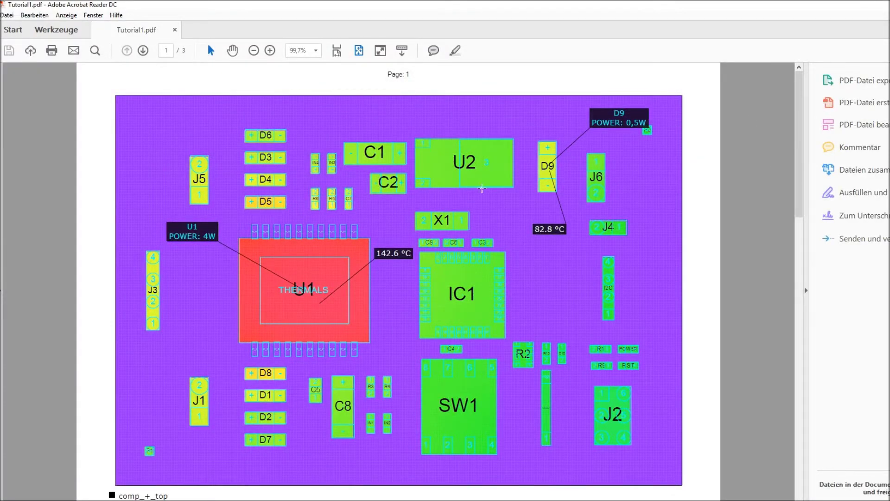
pyautogui.scroll(-2, 430, 157)
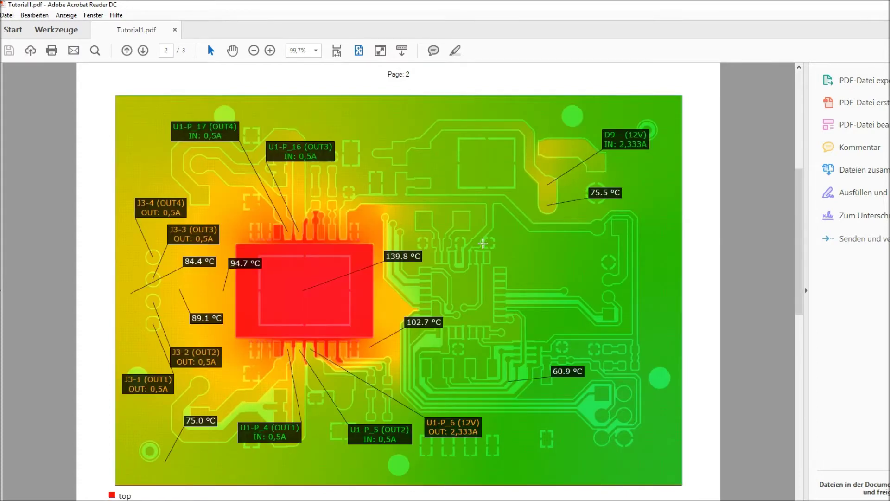
pyautogui.scroll(-2, 483, 244)
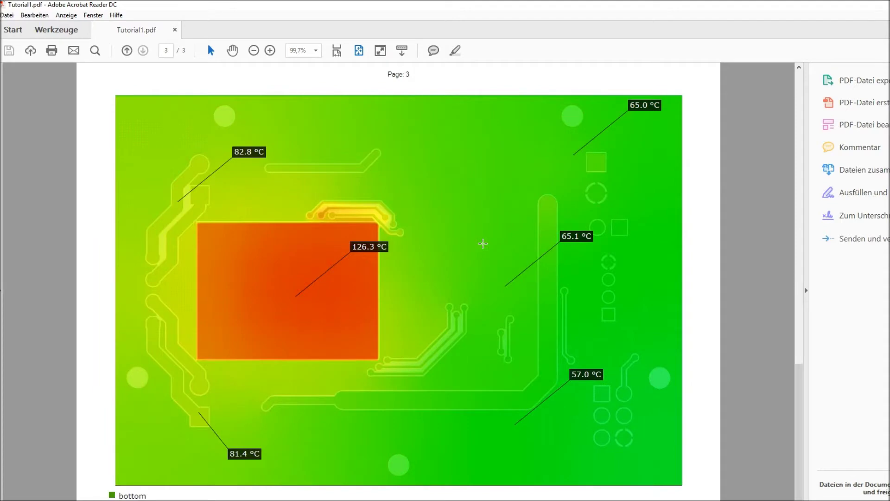
pyautogui.scroll(2, 483, 243)
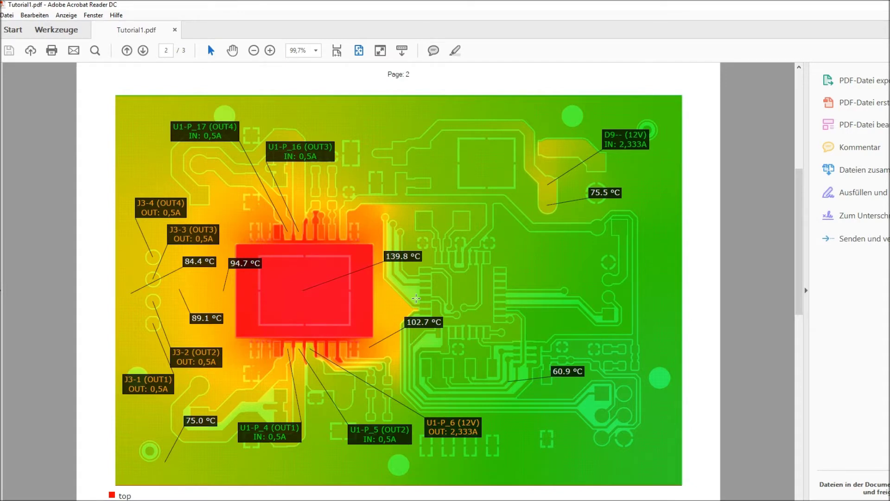
pyautogui.hotkey('alt', 'F4')
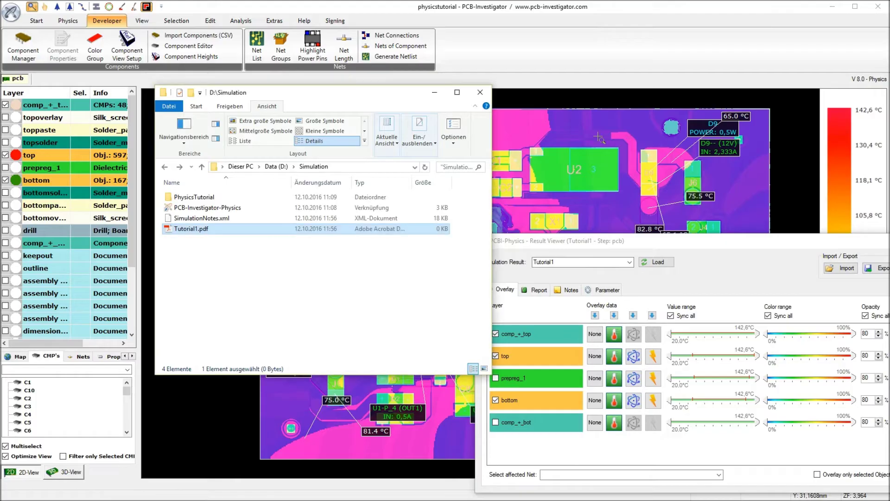
pyautogui.click(481, 92)
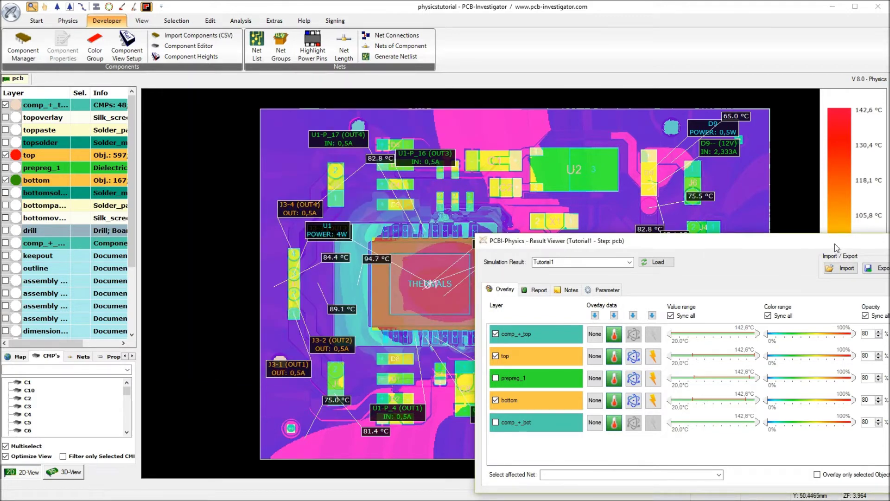
# - Close the Result Viewer without saving the notes and restore the default view of the board
pyautogui.moveTo(835, 243); pyautogui.dragTo(833, 238)
pyautogui.click(856, 230)
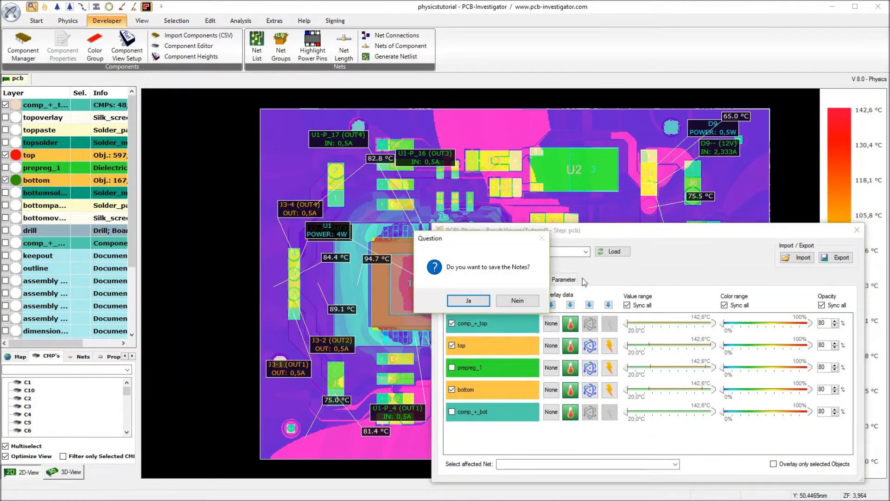
pyautogui.click(505, 302)
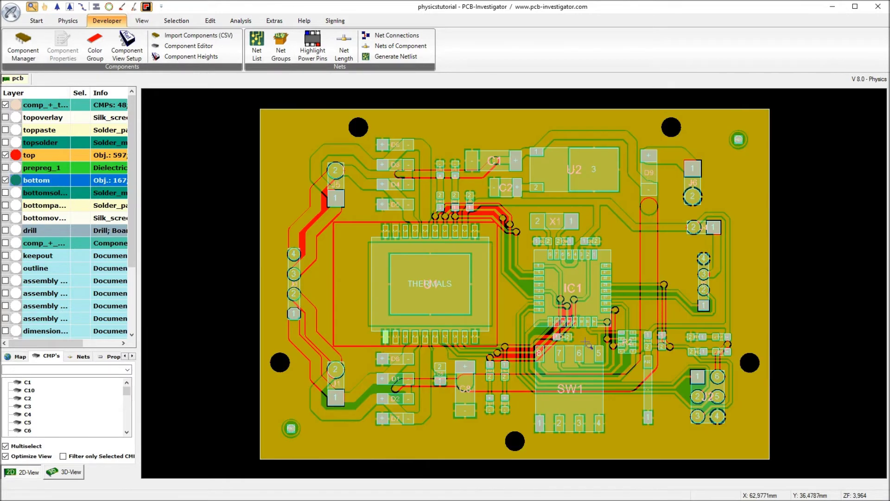
pyautogui.rightClick(344, 198)
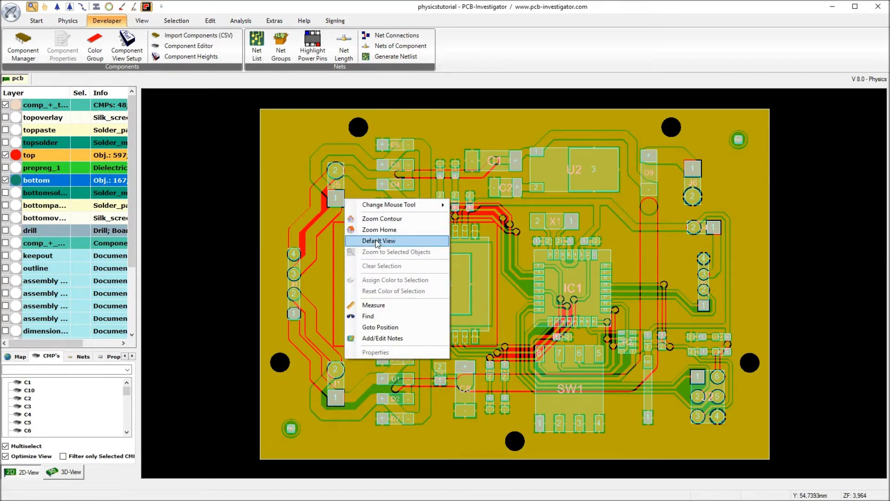
pyautogui.click(378, 241)
# - Open a new physics simulation setup with the project name Tutorial2
pyautogui.click(68, 20)
pyautogui.click(20, 47)
pyautogui.moveTo(233, 20); pyautogui.dragTo(411, 112)
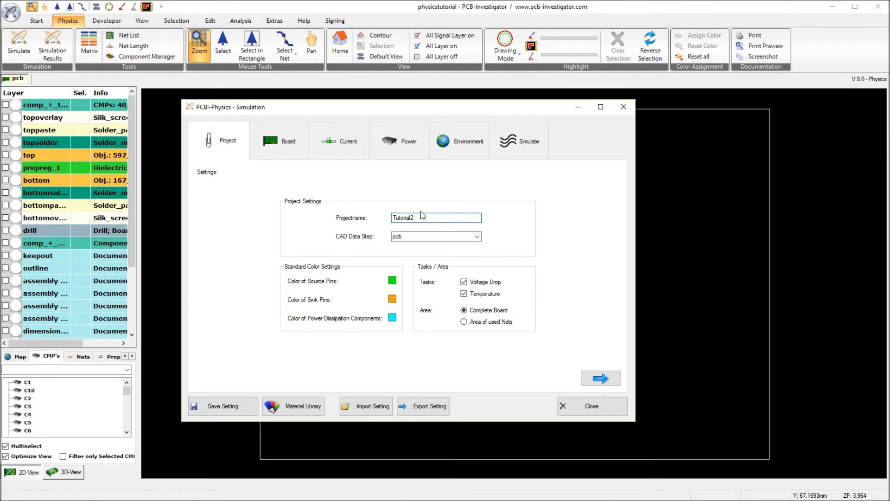
# - Examine the board layer materials and the properties of FR4 (EL190T) in the global material library
pyautogui.click(283, 142)
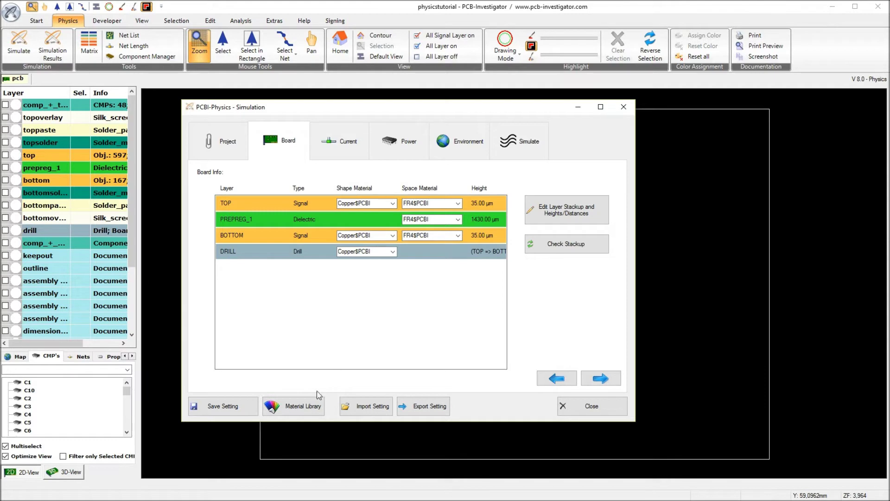
pyautogui.click(309, 406)
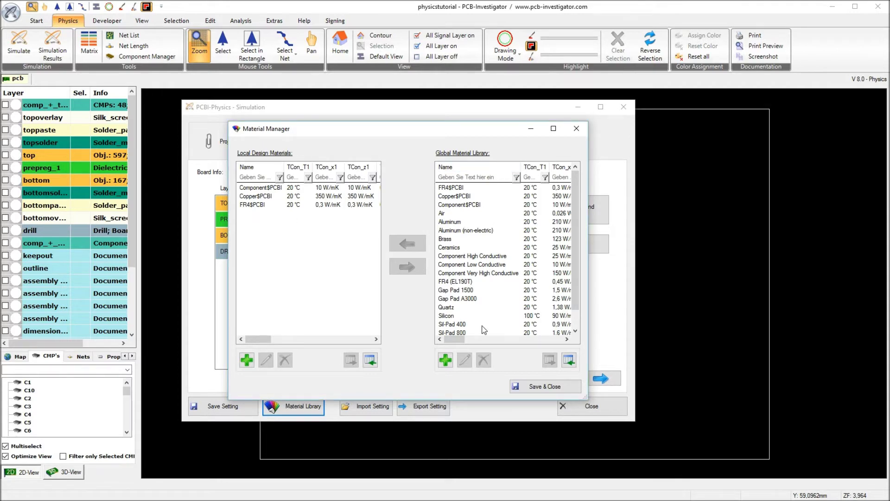
pyautogui.click(461, 282)
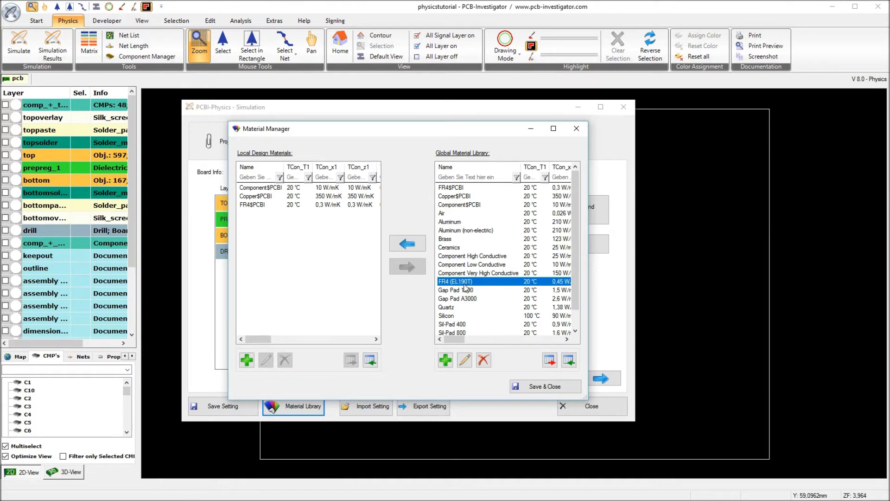
pyautogui.click(464, 360)
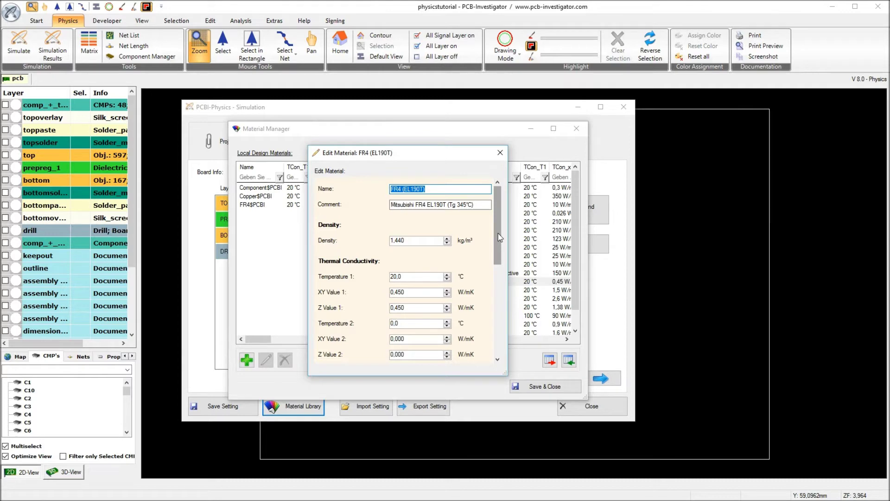
pyautogui.moveTo(498, 233)
pyautogui.mouseDown()
pyautogui.moveTo(501, 316)
pyautogui.moveTo(501, 234)
pyautogui.mouseUp()
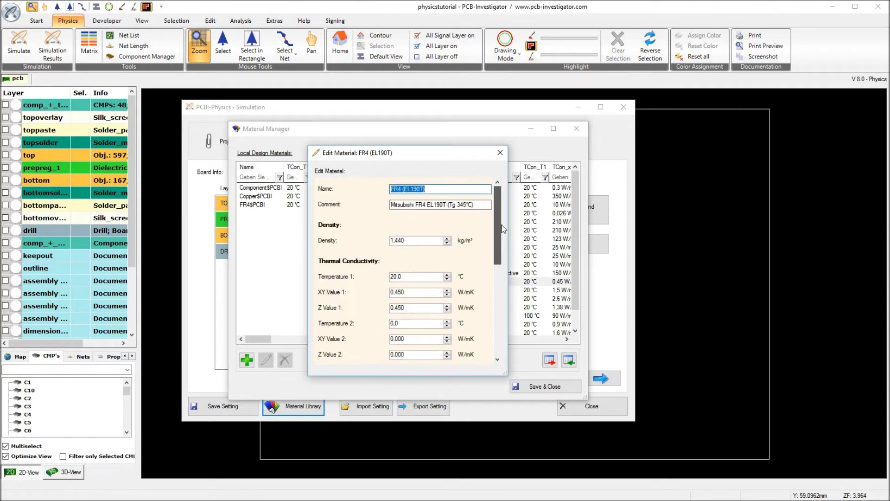
pyautogui.click(501, 153)
# - Copy FR4 (EL190T) from the global library into the local design materials and save the material list
pyautogui.click(484, 308)
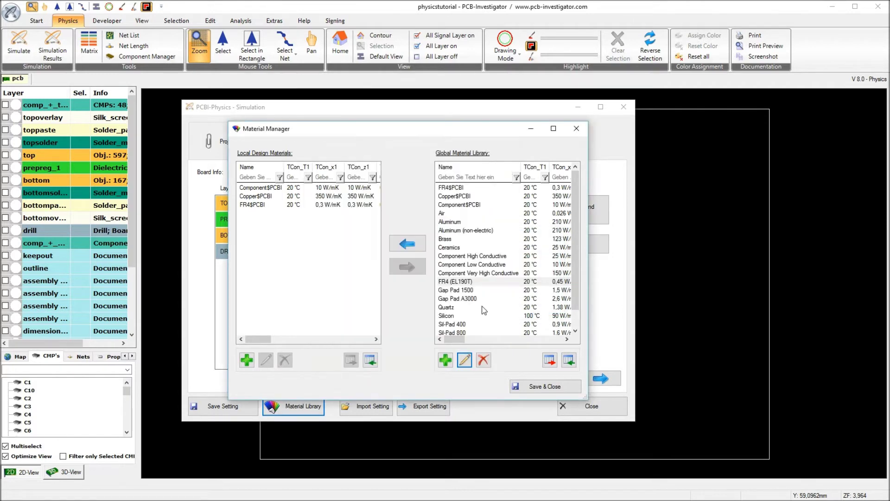
pyautogui.click(469, 282)
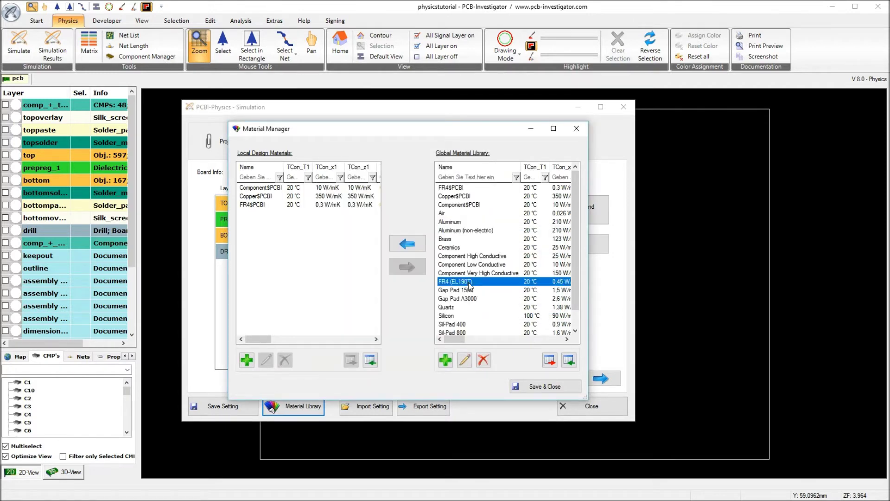
pyautogui.click(407, 244)
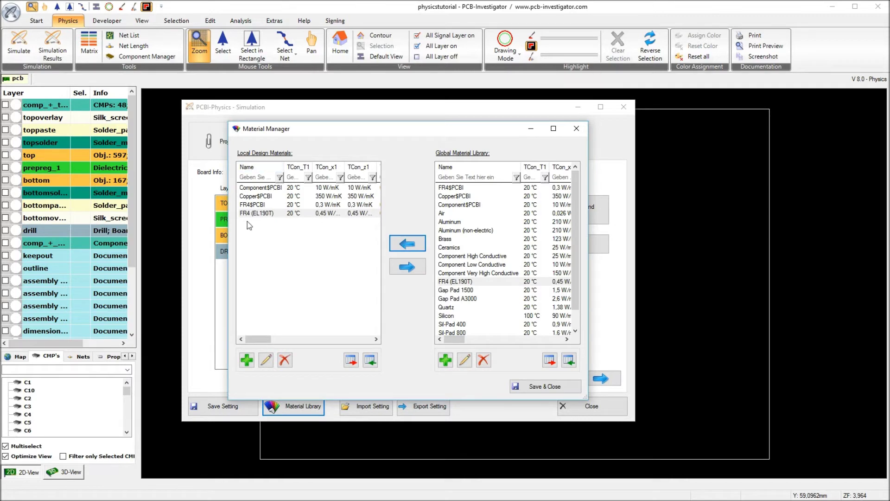
pyautogui.click(537, 386)
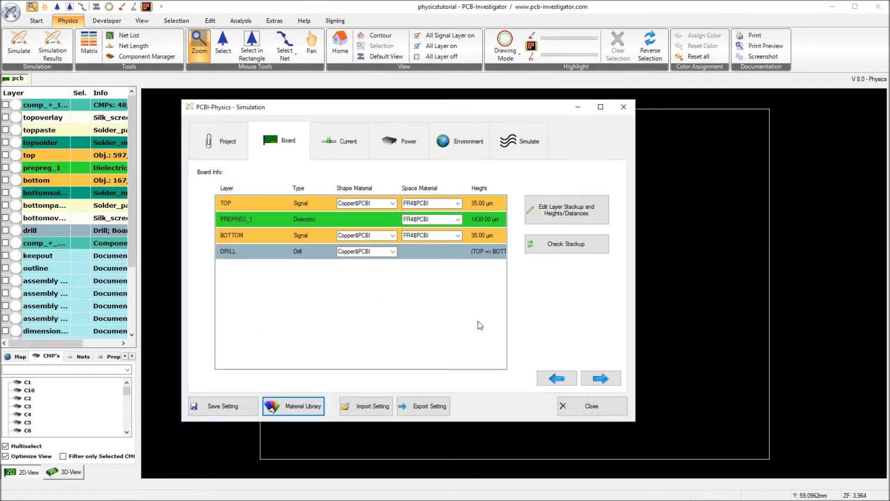
# - Set the space material of the TOP, PREPREG_1 and BOTTOM layers to FR4 (EL190T)
pyautogui.click(457, 203)
pyautogui.click(459, 221)
pyautogui.click(461, 221)
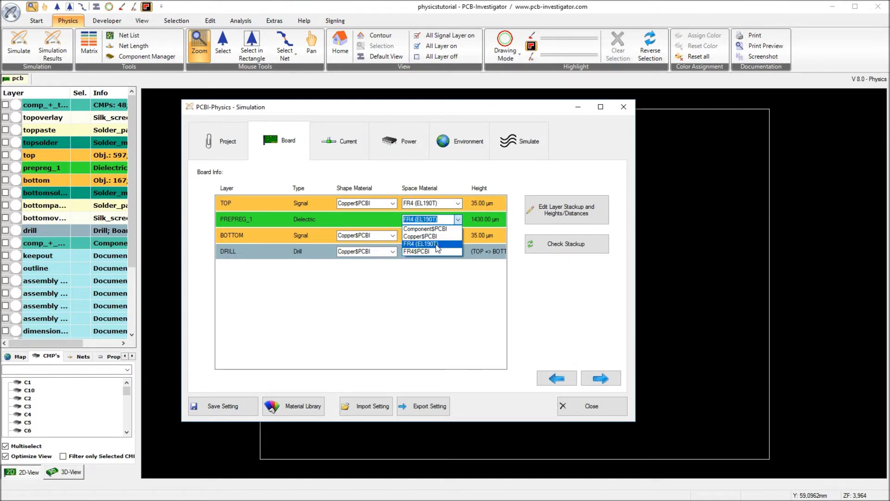
pyautogui.click(437, 244)
pyautogui.click(457, 235)
pyautogui.click(431, 259)
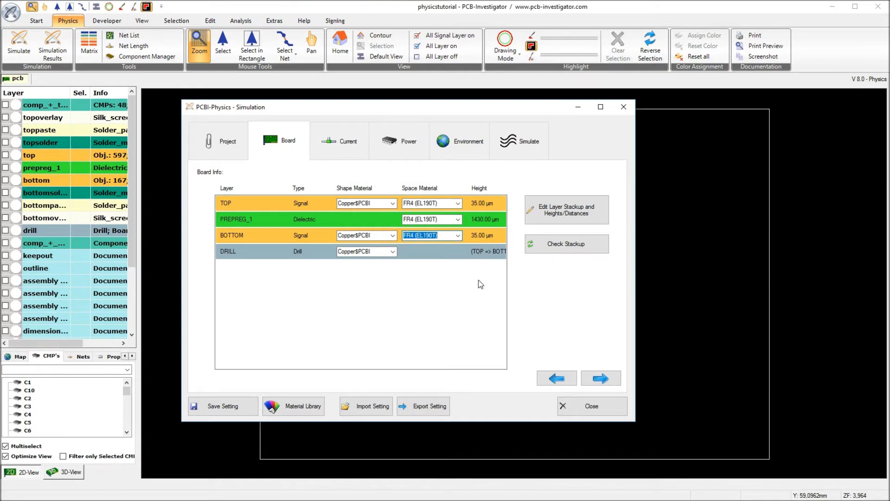
# - Review the defined currents, the component power dissipation sorted by power loss, and the environment settings
pyautogui.click(340, 140)
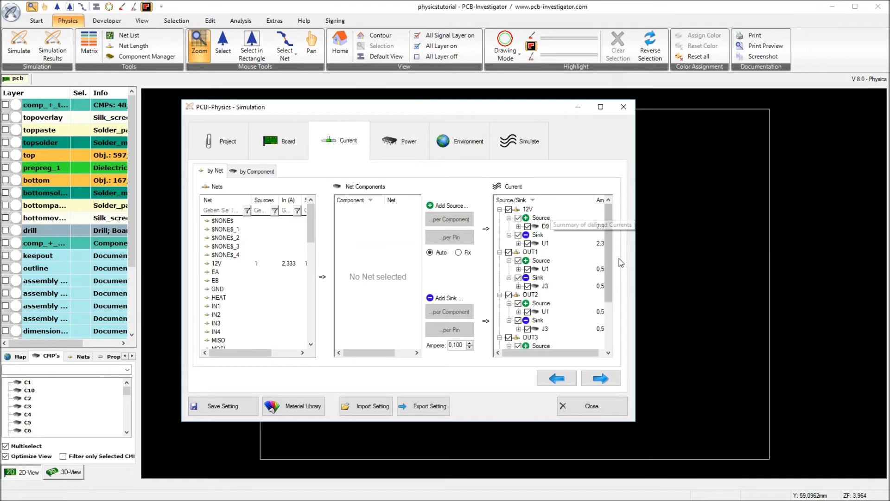
pyautogui.scroll(-2, 579, 259)
pyautogui.scroll(2, 580, 259)
pyautogui.click(402, 141)
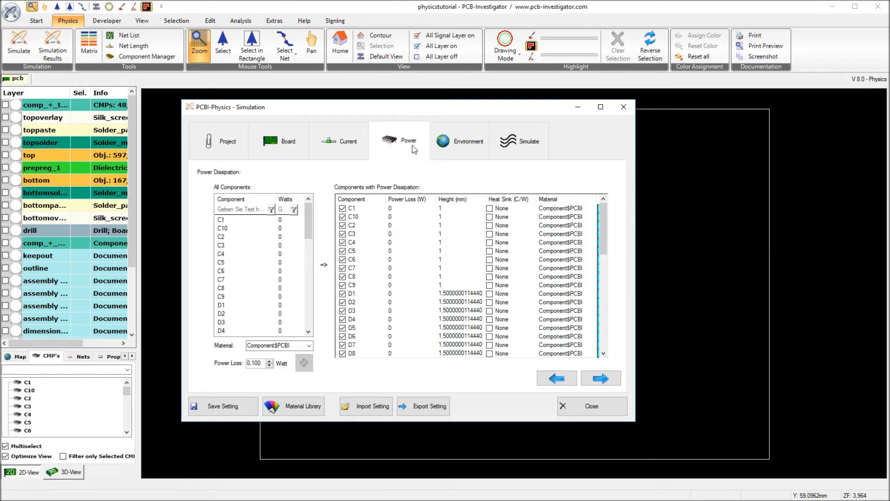
pyautogui.click(405, 200)
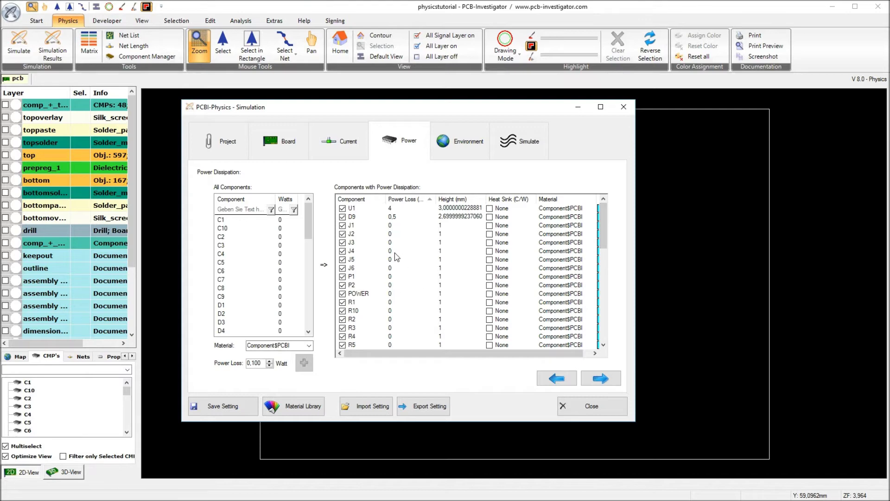
pyautogui.moveTo(599, 235)
pyautogui.mouseDown()
pyautogui.moveTo(601, 334)
pyautogui.moveTo(586, 227)
pyautogui.mouseUp()
pyautogui.click(467, 152)
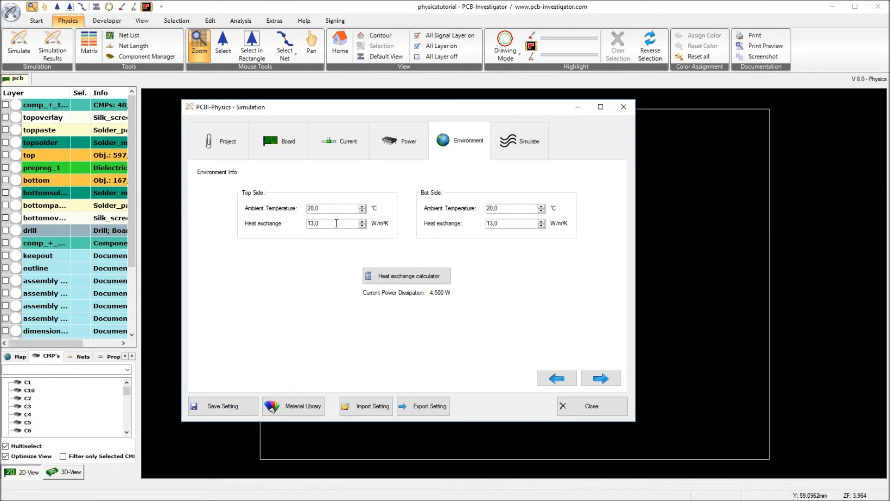
# - Run the Tutorial2 simulation with the existing raster and accuracy settings and close the status window when it ends
pyautogui.click(509, 153)
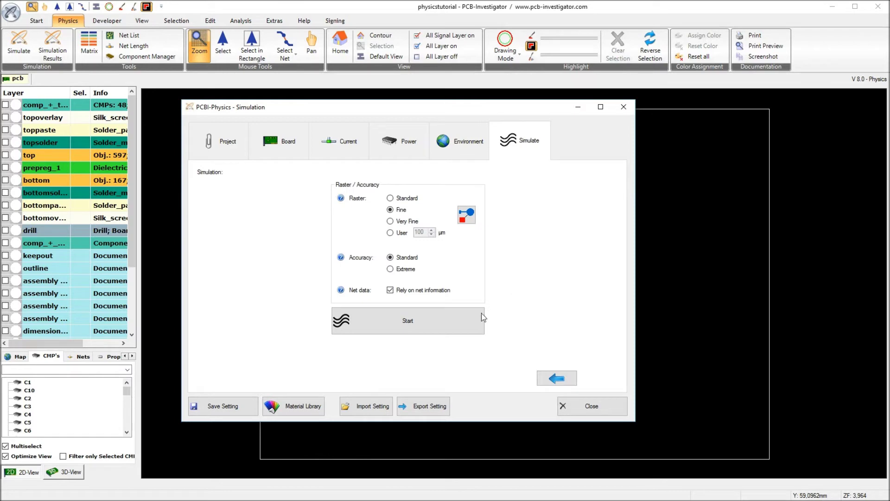
pyautogui.click(417, 317)
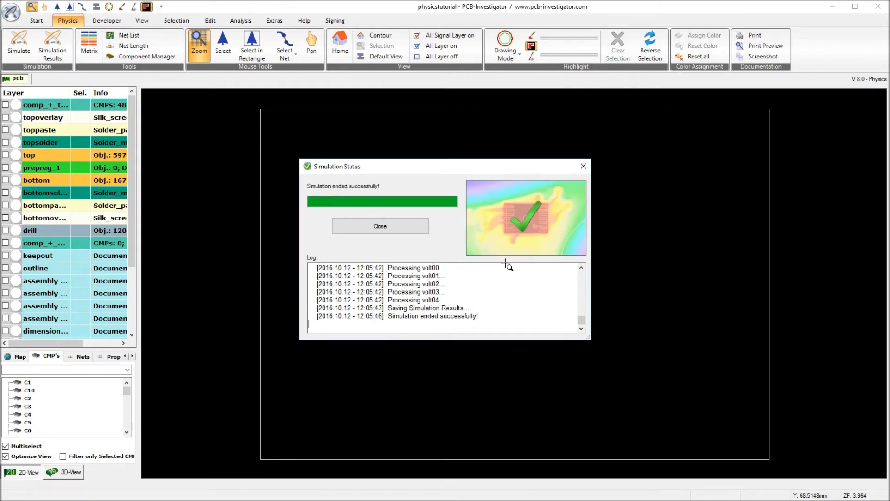
pyautogui.click(393, 227)
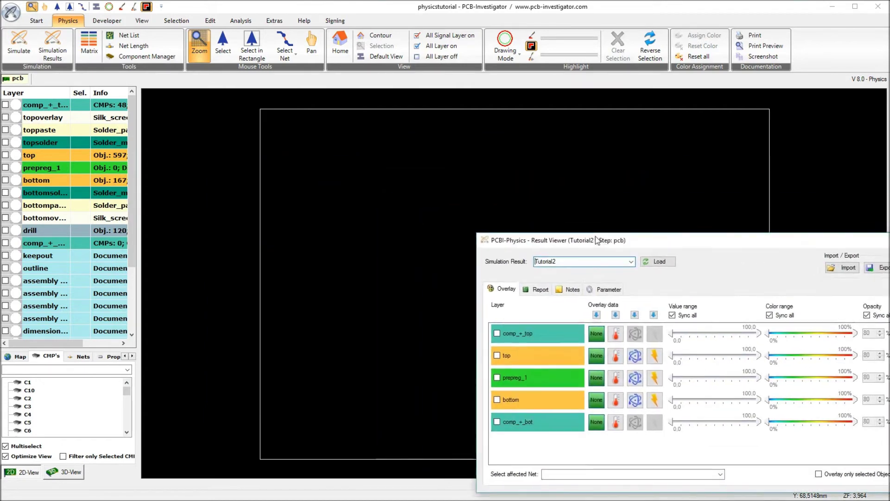
# - Set the overlay data of all layers to temperature, show the top layer and move the Result Viewer clear of the board
pyautogui.click(613, 314)
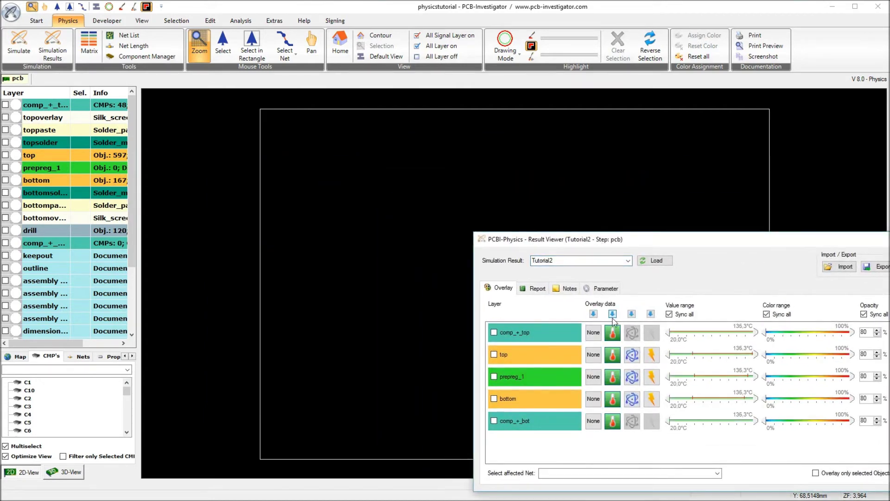
pyautogui.click(529, 355)
pyautogui.moveTo(680, 241); pyautogui.dragTo(602, 351)
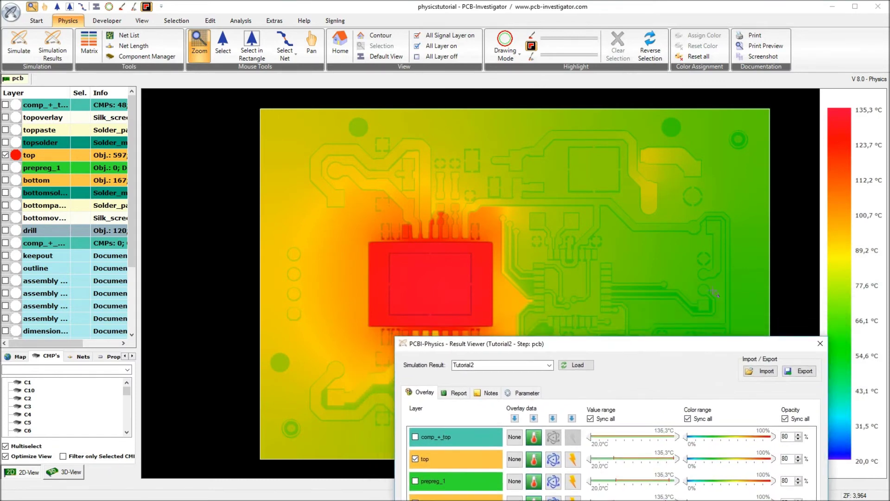
pyautogui.click(845, 115)
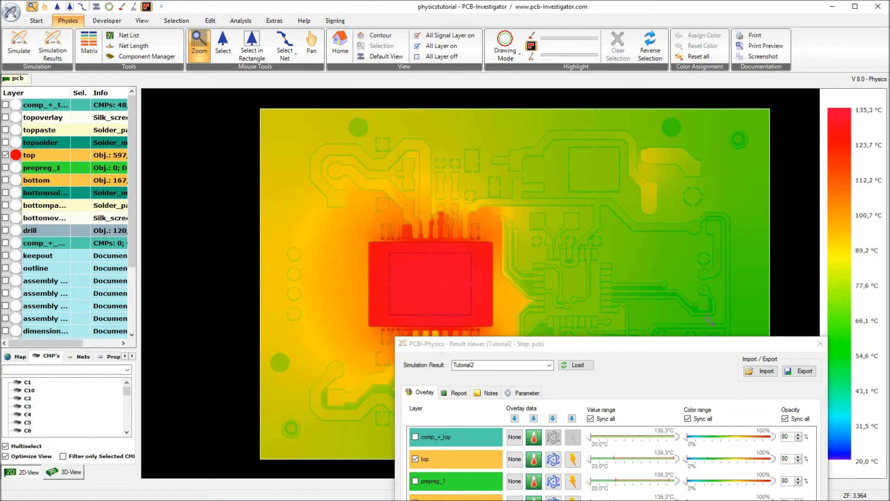
pyautogui.moveTo(673, 351); pyautogui.dragTo(675, 307)
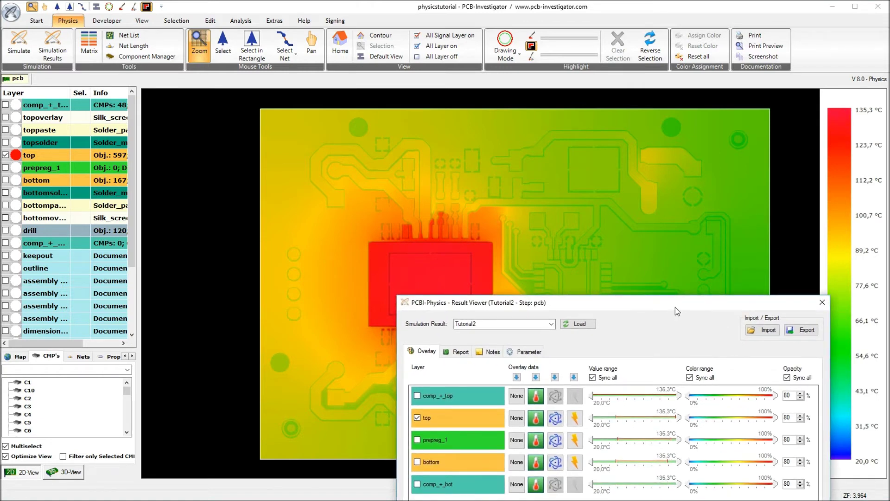
pyautogui.click(845, 116)
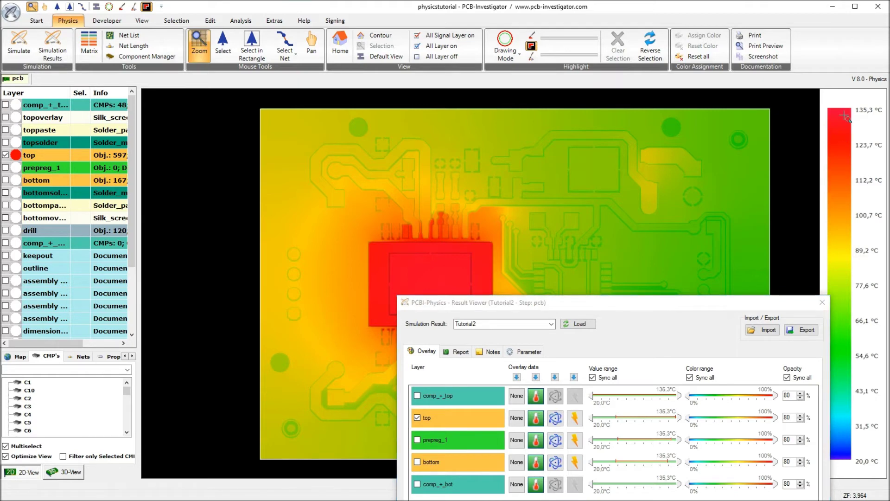
# - Set the 100% value of the color range to 142,6 °C
pyautogui.rightClick(722, 397)
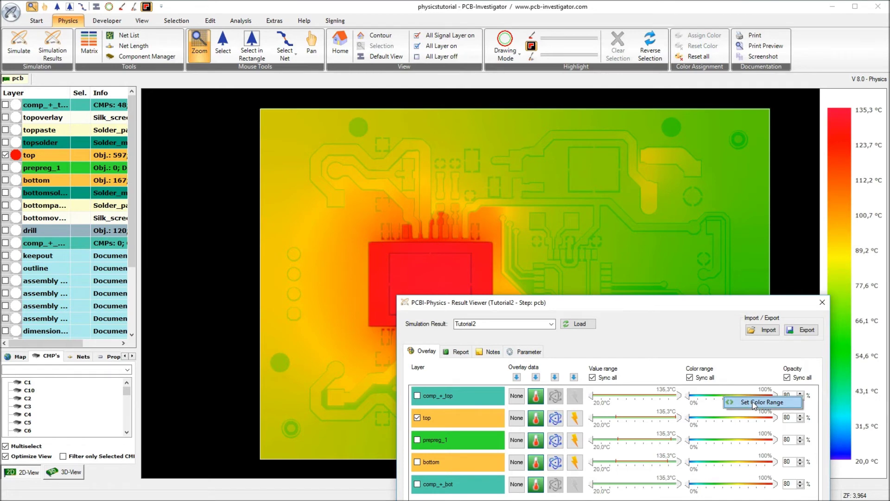
pyautogui.click(753, 403)
pyautogui.moveTo(622, 432); pyautogui.dragTo(559, 424)
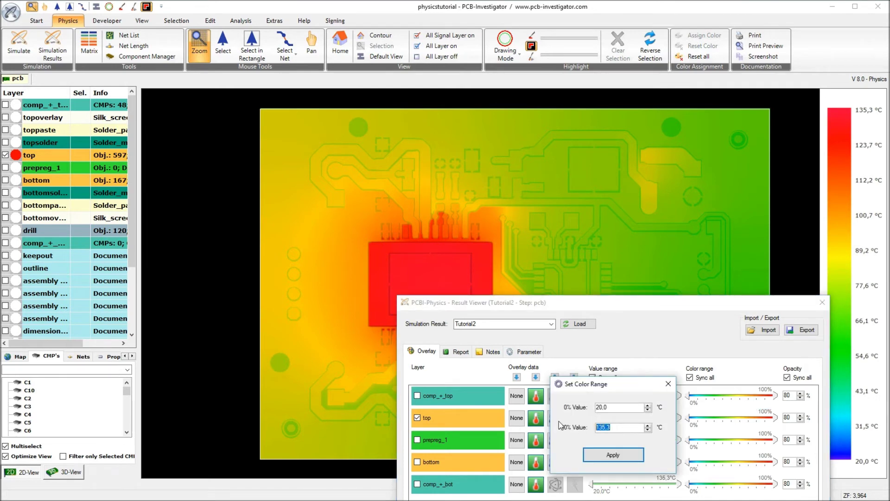
pyautogui.write('142,6')
pyautogui.click(612, 454)
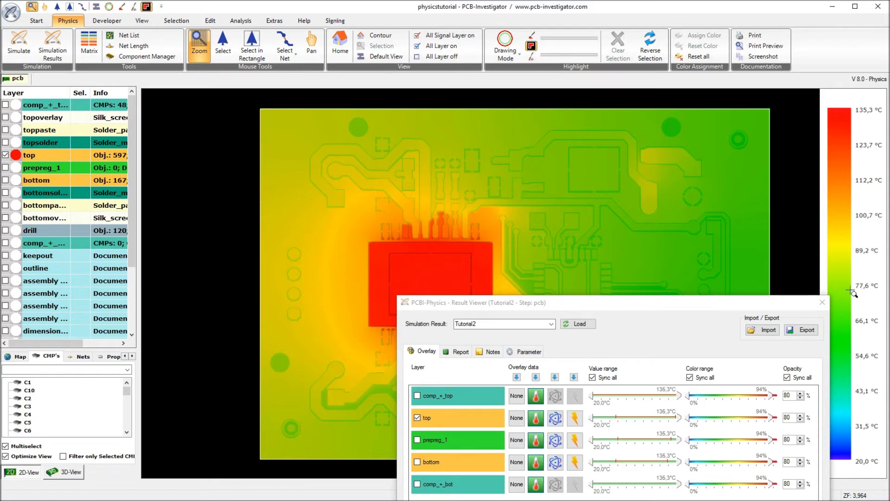
# - Import the simulation notes from SimulationNotes.xml in the Simulation folder
pyautogui.click(490, 351)
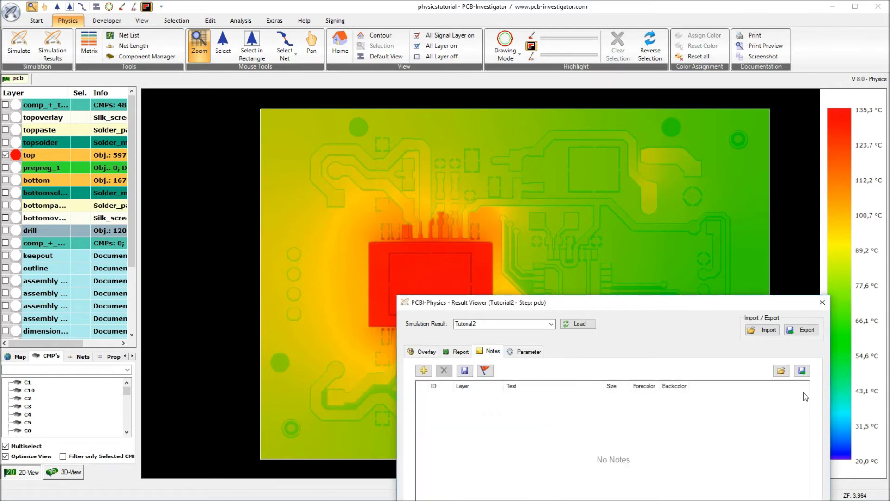
pyautogui.click(781, 370)
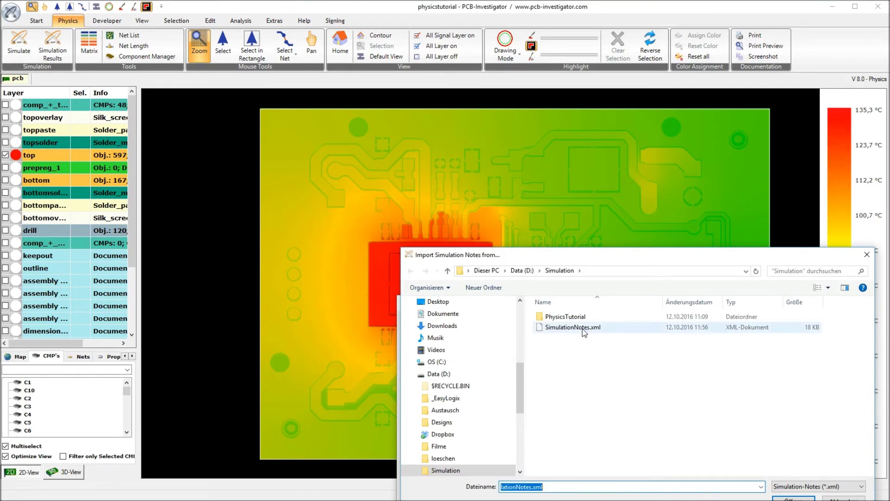
pyautogui.doubleClick(581, 328)
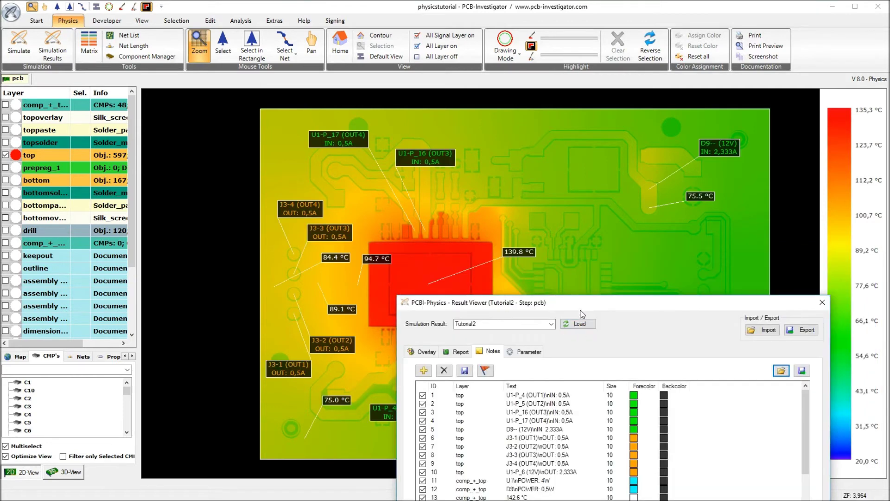
# - Select all imported notes and update their text to the Tutorial2 results
pyautogui.moveTo(583, 311); pyautogui.dragTo(610, 219)
pyautogui.moveTo(829, 330); pyautogui.dragTo(829, 385)
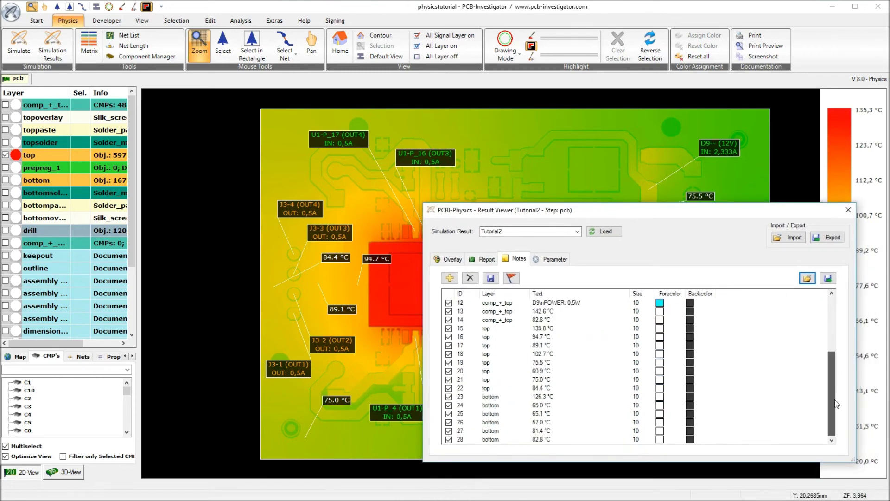
pyautogui.doubleClick(660, 353)
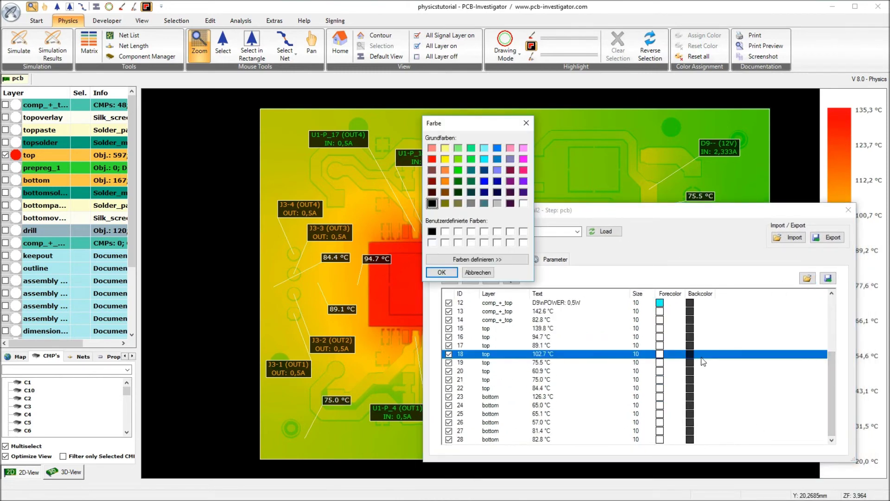
pyautogui.click(526, 123)
pyautogui.hotkey('ctrl', 'a')
pyautogui.rightClick(575, 345)
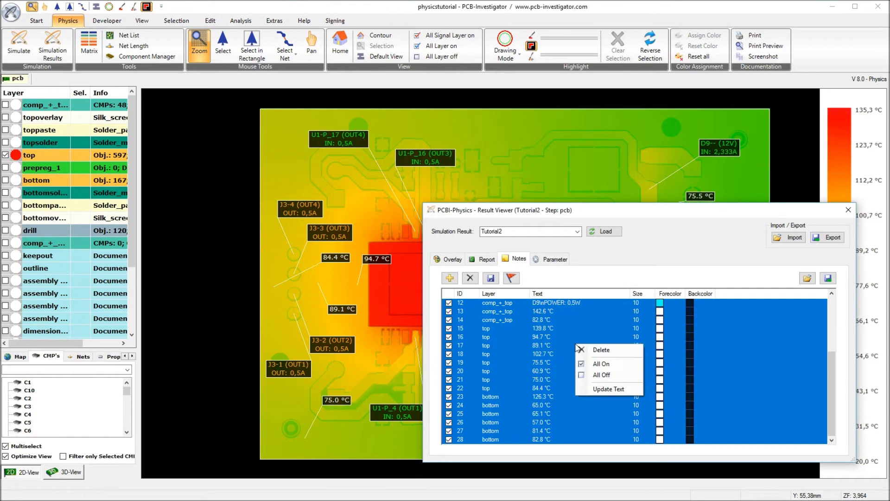
pyautogui.click(608, 389)
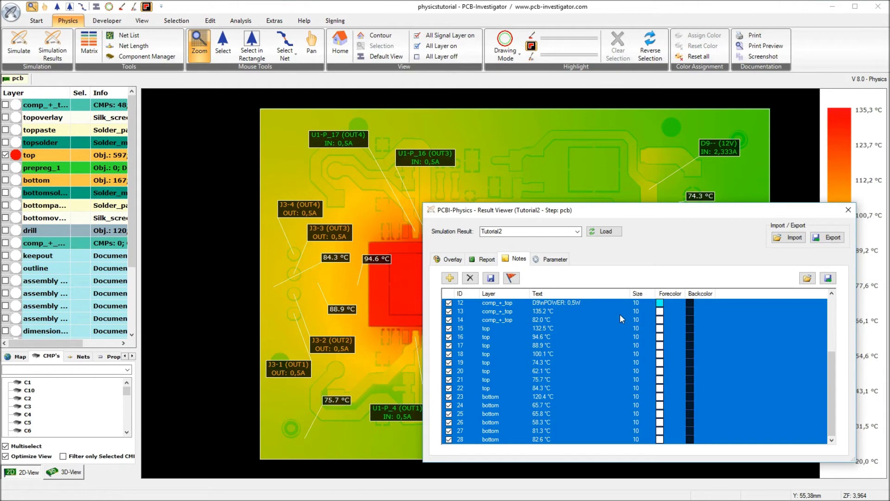
# - Show the comp_+_top and bottom layers together with the top layer
pyautogui.click(449, 258)
pyautogui.click(473, 326)
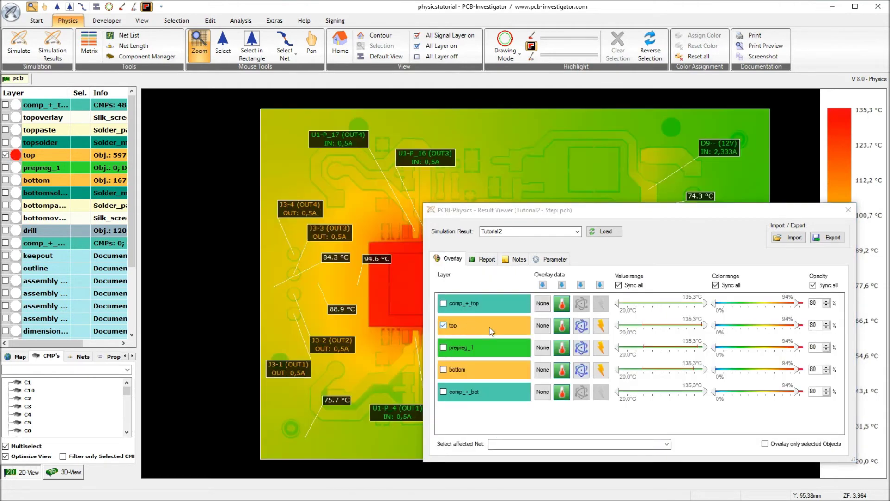
pyautogui.click(15, 105)
pyautogui.click(33, 184)
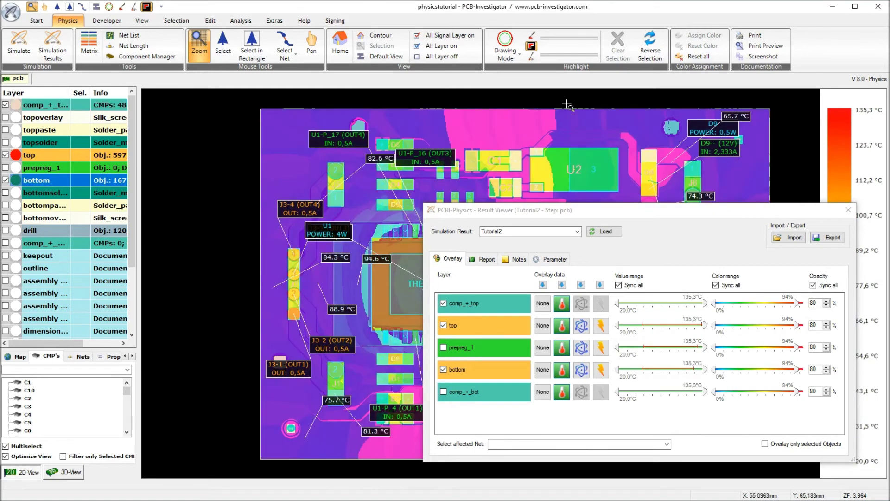
# - Print the displayed layers with Microsoft Print to PDF as Tutorial2.pdf, in color with one page per layer
pyautogui.click(750, 40)
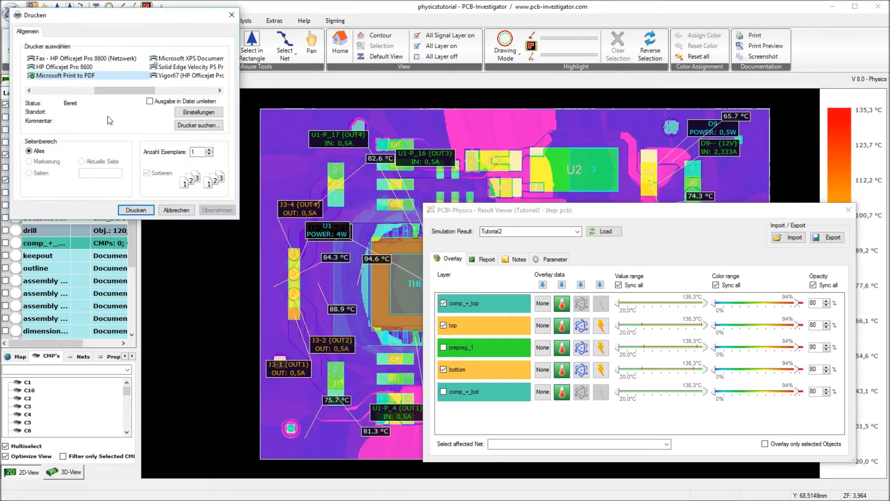
pyautogui.click(135, 210)
pyautogui.click(133, 110)
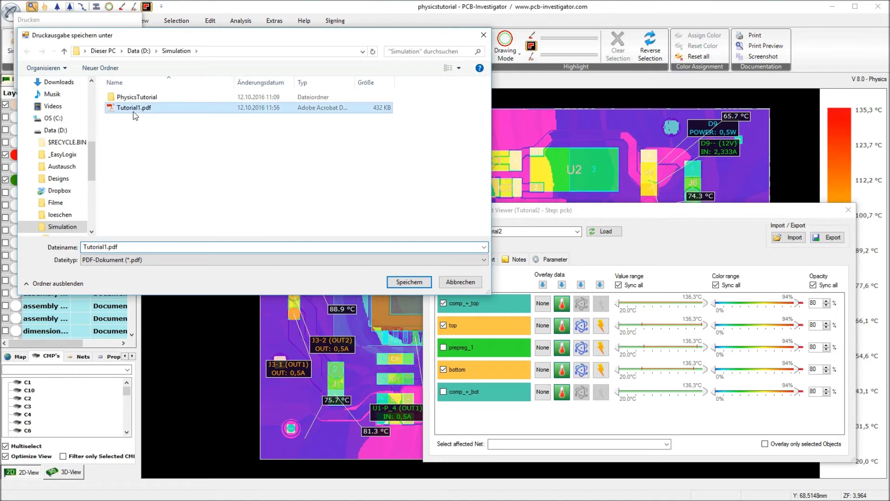
pyautogui.click(108, 247)
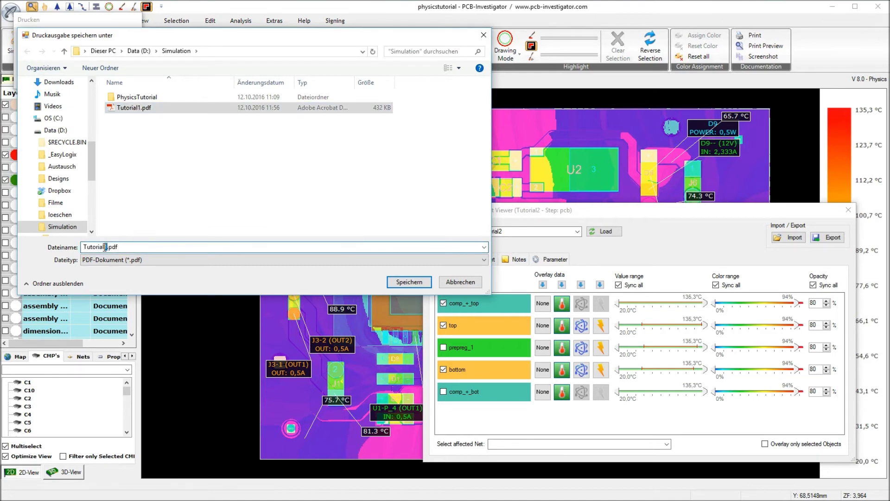
pyautogui.click(410, 283)
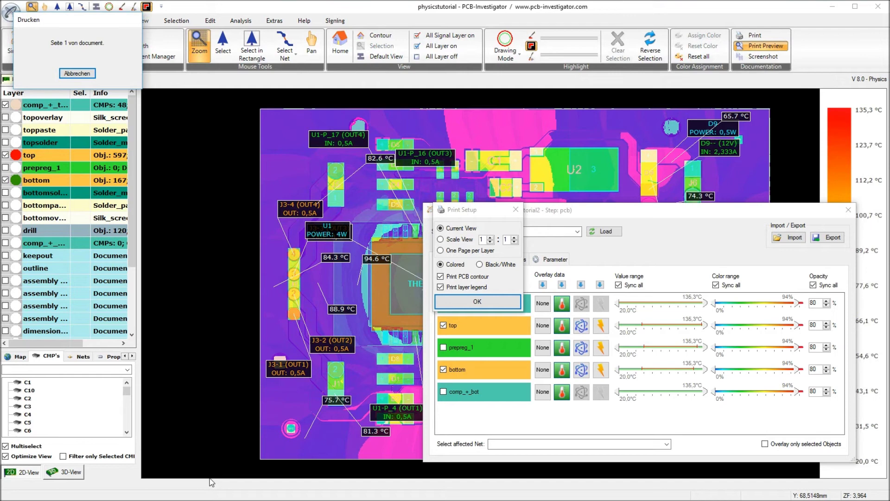
pyautogui.click(468, 251)
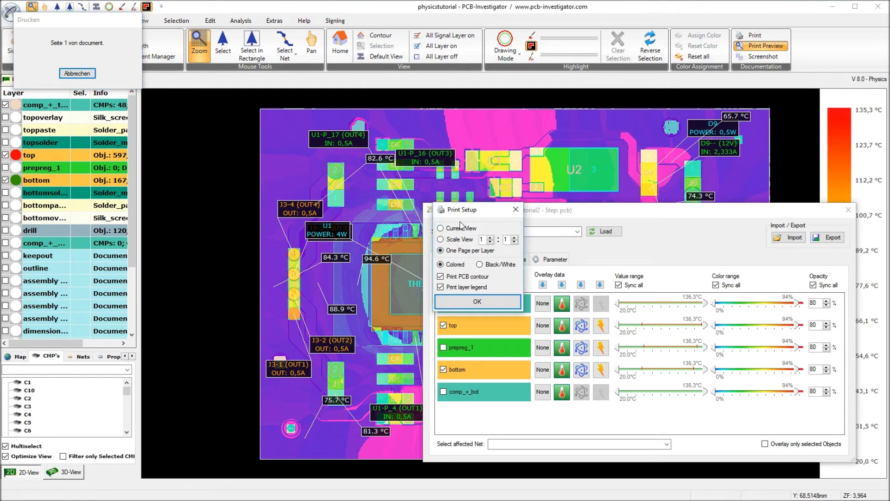
pyautogui.click(468, 301)
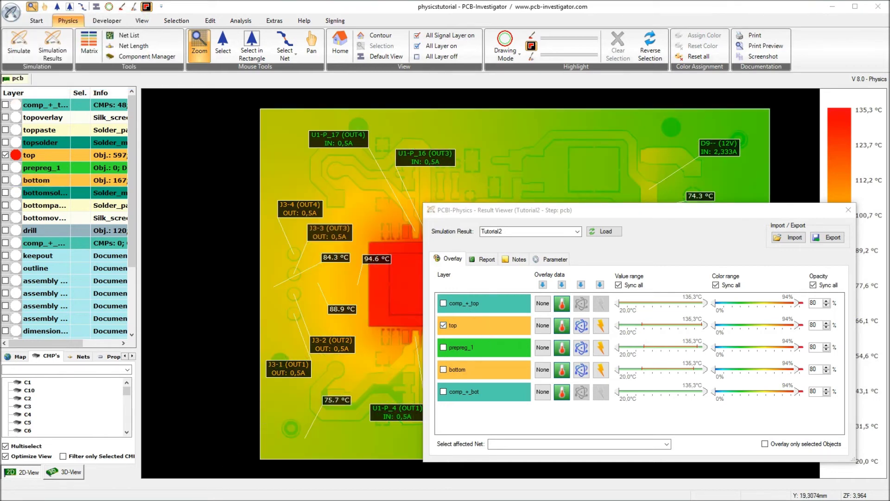
# - Open Tutorial1.pdf and Tutorial2.pdf from the Simulation folder in Adobe Acrobat Reader and enlarge the reader window for comparison
pyautogui.doubleClick(188, 230)
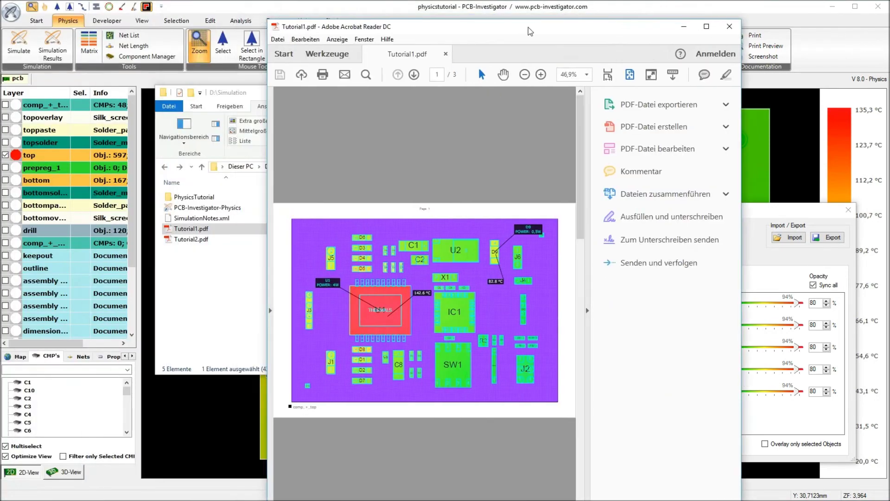
pyautogui.doubleClick(181, 239)
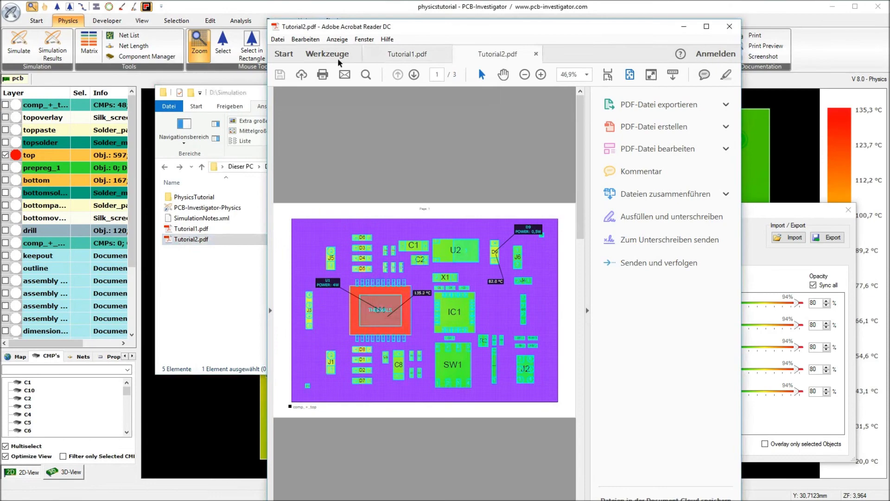
pyautogui.moveTo(268, 20); pyautogui.dragTo(1, 1)
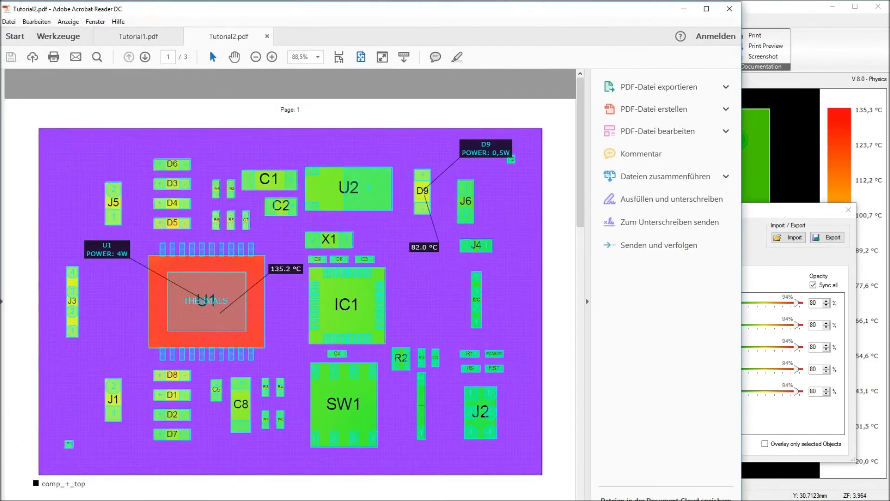
# - Maximize the reader window and arrange Tutorial1.pdf and Tutorial2.pdf side by side
pyautogui.press('super+Up')
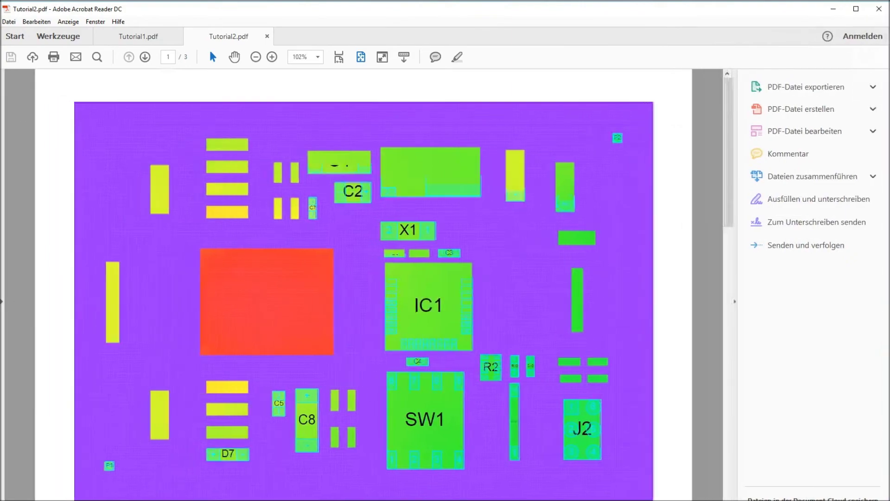
pyautogui.click(95, 21)
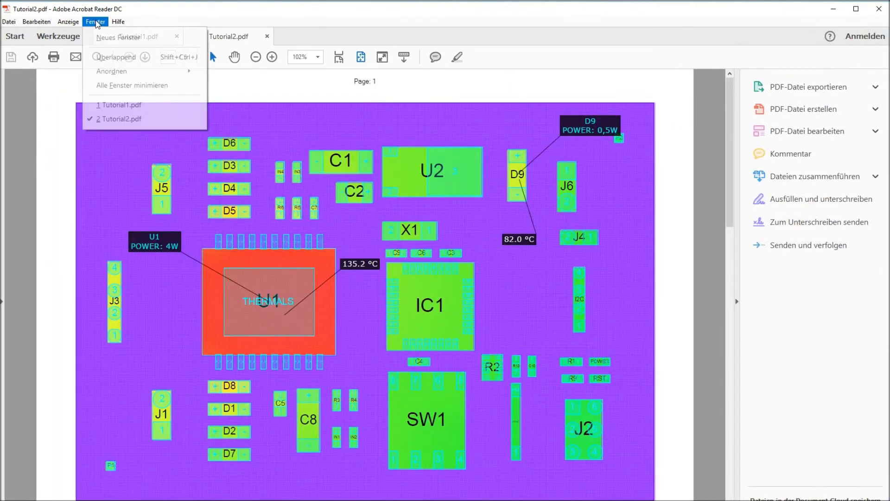
pyautogui.moveTo(118, 71)
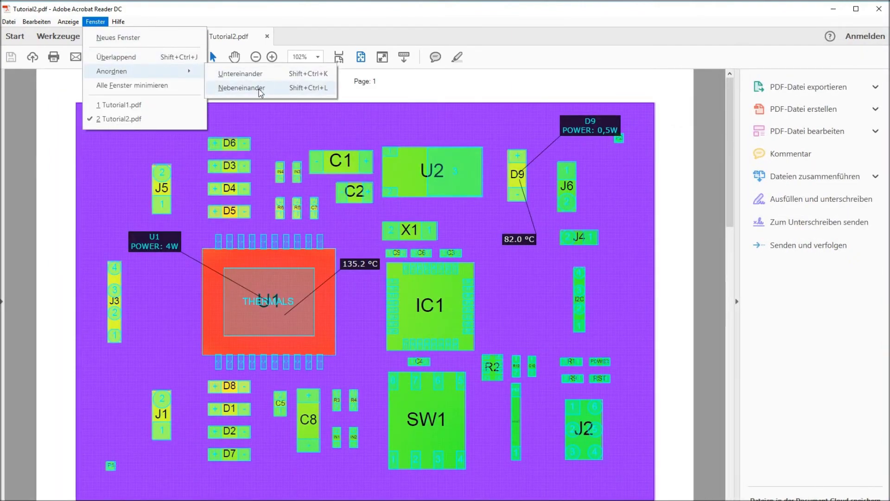
pyautogui.click(269, 89)
# - Hide the tools pane in both PDF windows and shift the Tutorial2.pdf window closer to show more of its page
pyautogui.click(321, 230)
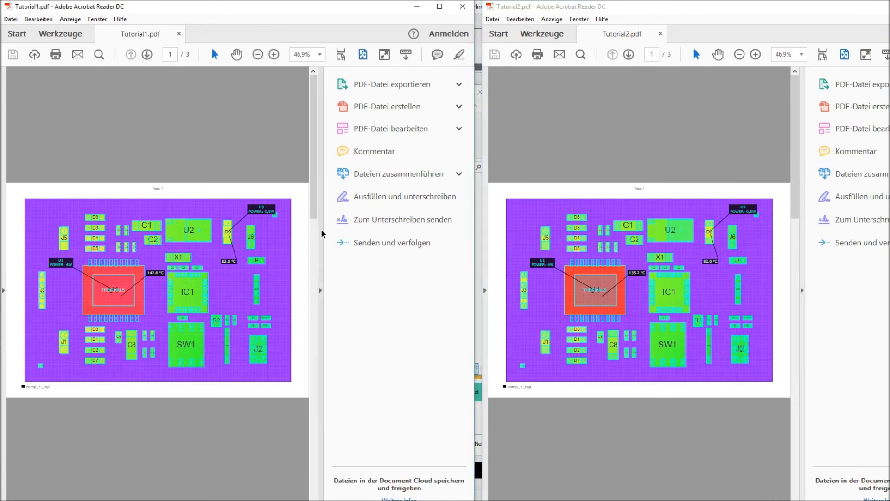
pyautogui.click(805, 227)
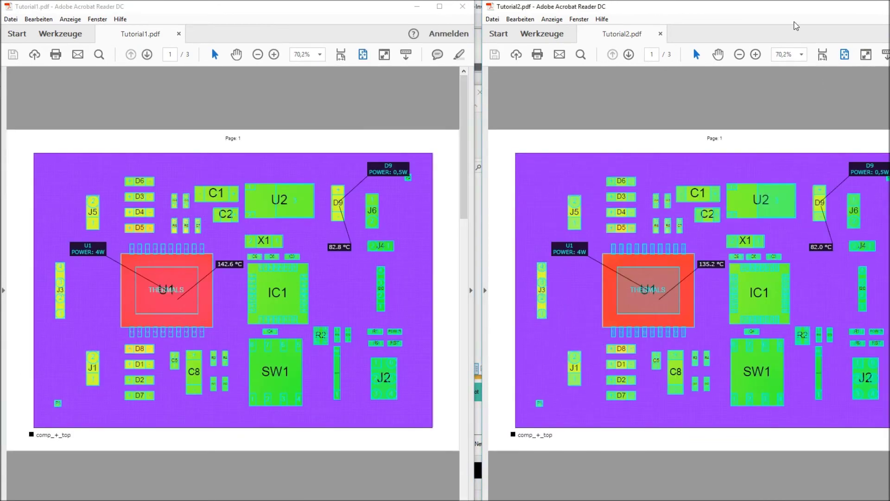
pyautogui.moveTo(805, 10); pyautogui.dragTo(784, 10)
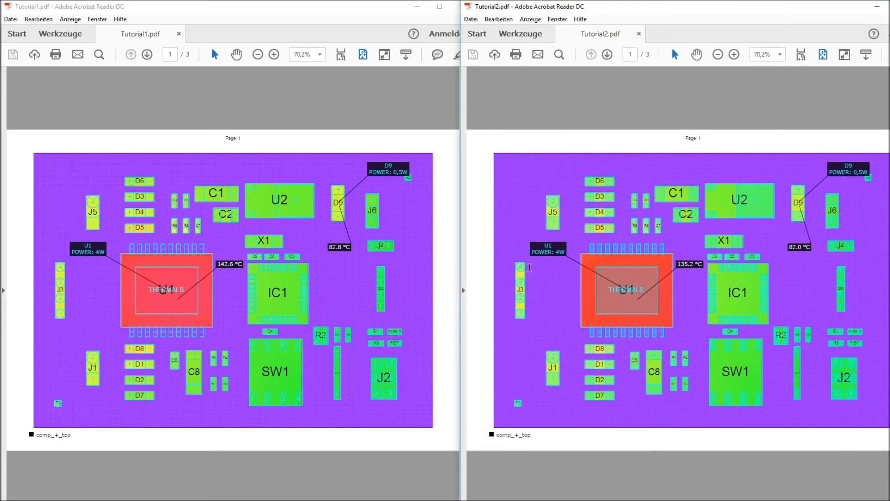
# - Go to page 2 in both PDFs to compare the top-layer temperatures of Tutorial1 and Tutorial2
pyautogui.click(366, 275)
pyautogui.scroll(-2, 366, 275)
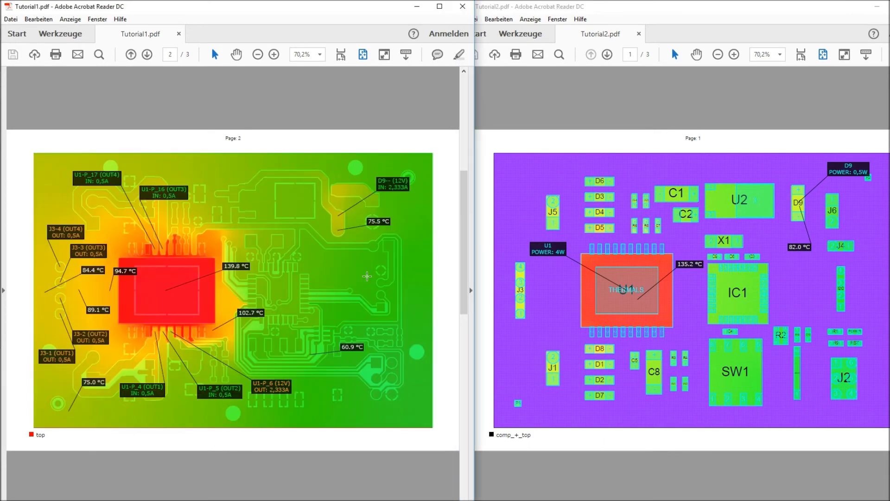
pyautogui.scroll(-2, 616, 281)
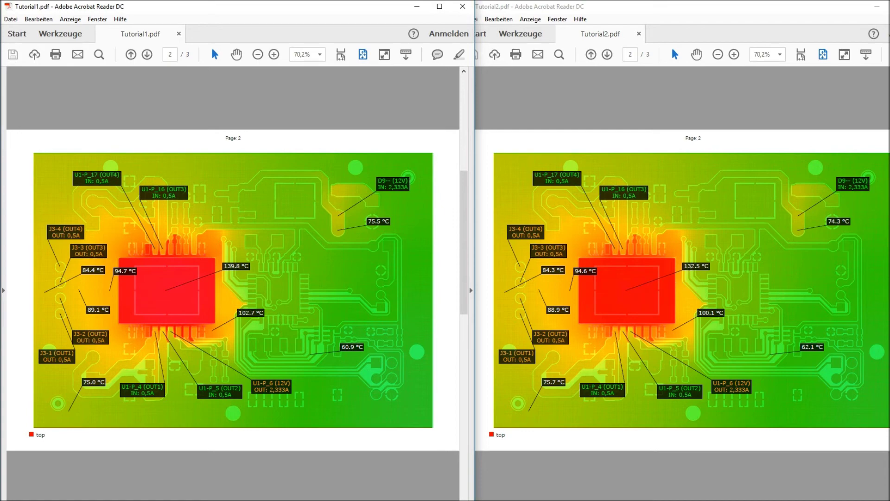
# - Close the PDF reader, minimize the Simulation folder, and move the Result Viewer in PCB-Investigator aside to uncover the board
pyautogui.hotkey('ctrl', 'q')
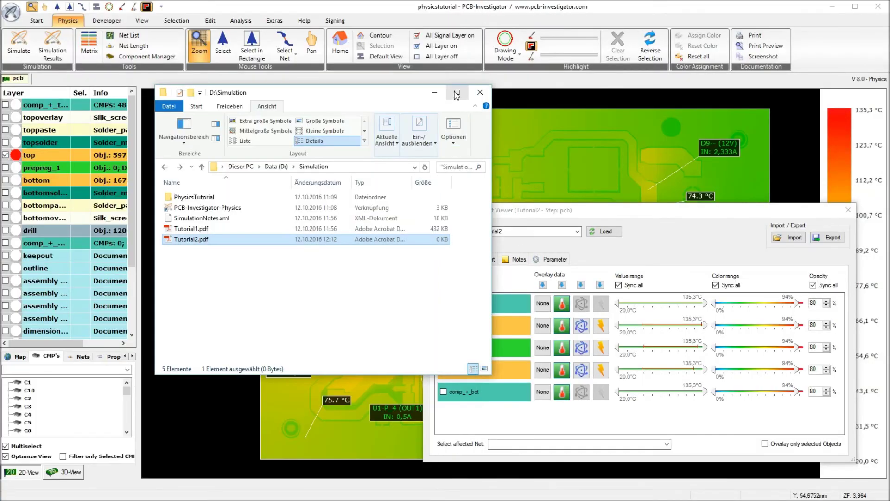
pyautogui.click(434, 92)
pyautogui.moveTo(552, 211); pyautogui.dragTo(650, 208)
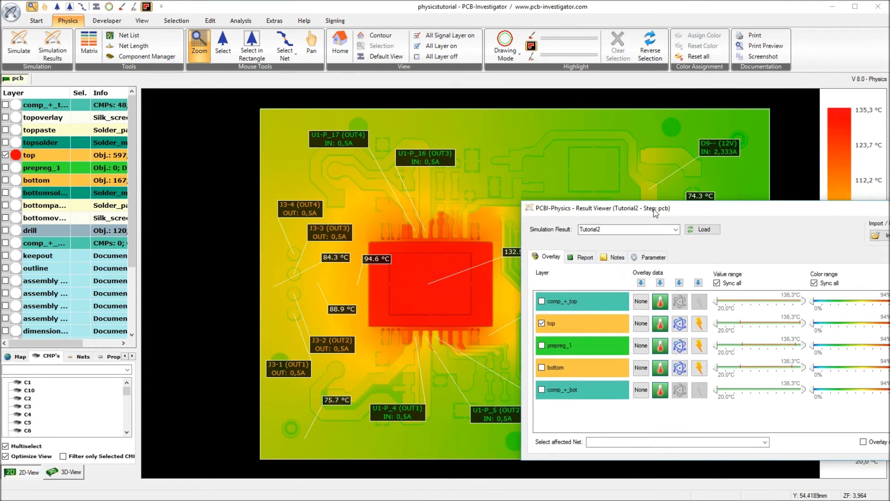
# - Load the Tutorial1 simulation result and apply the temperature overlay to all layers
pyautogui.click(676, 230)
pyautogui.click(652, 239)
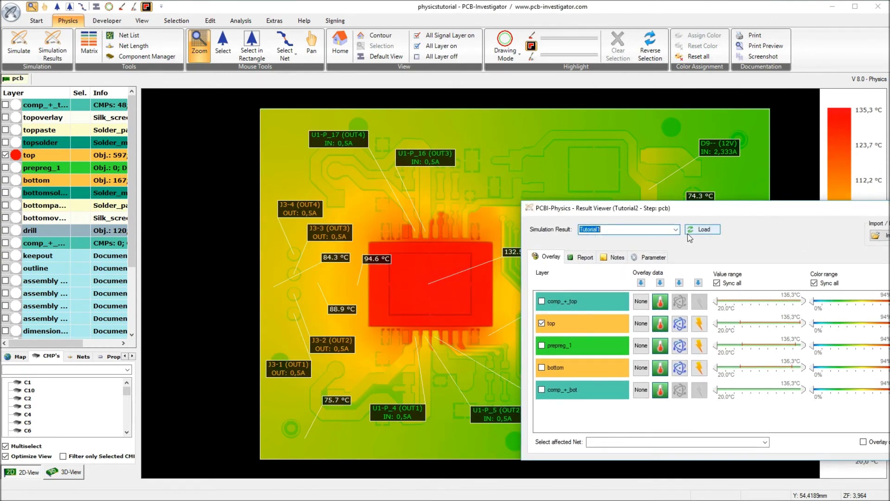
pyautogui.click(702, 229)
pyautogui.click(468, 301)
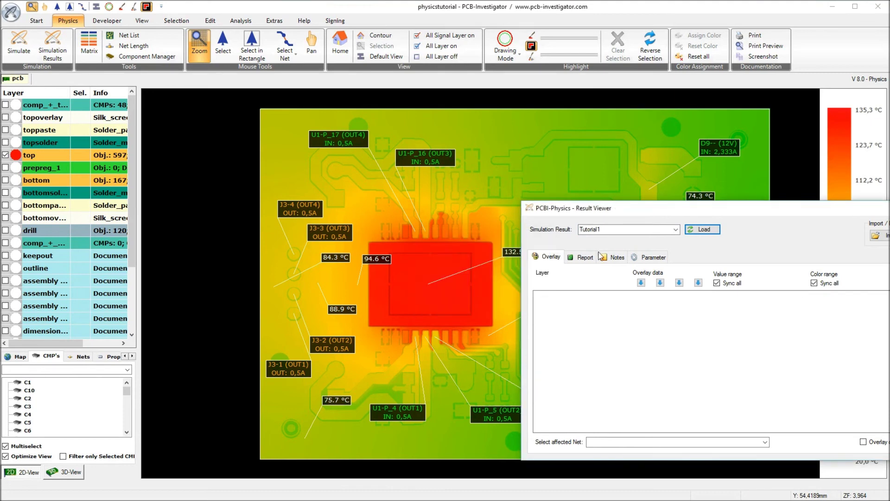
pyautogui.click(660, 283)
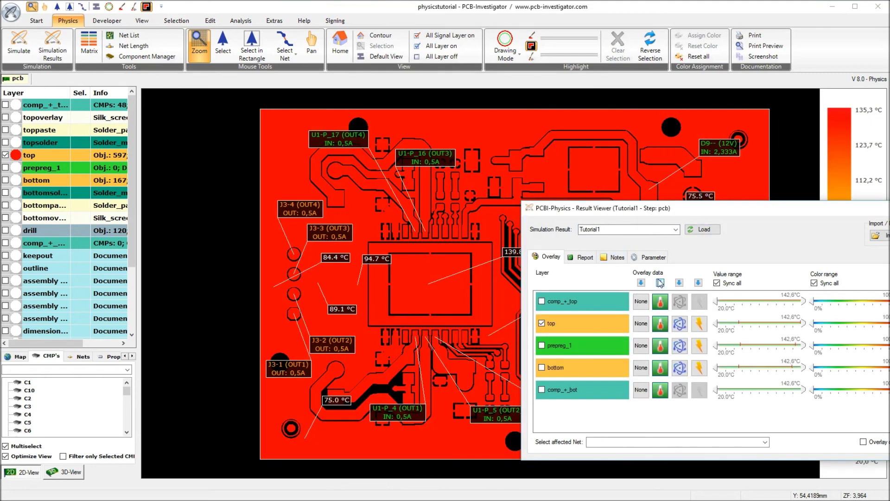